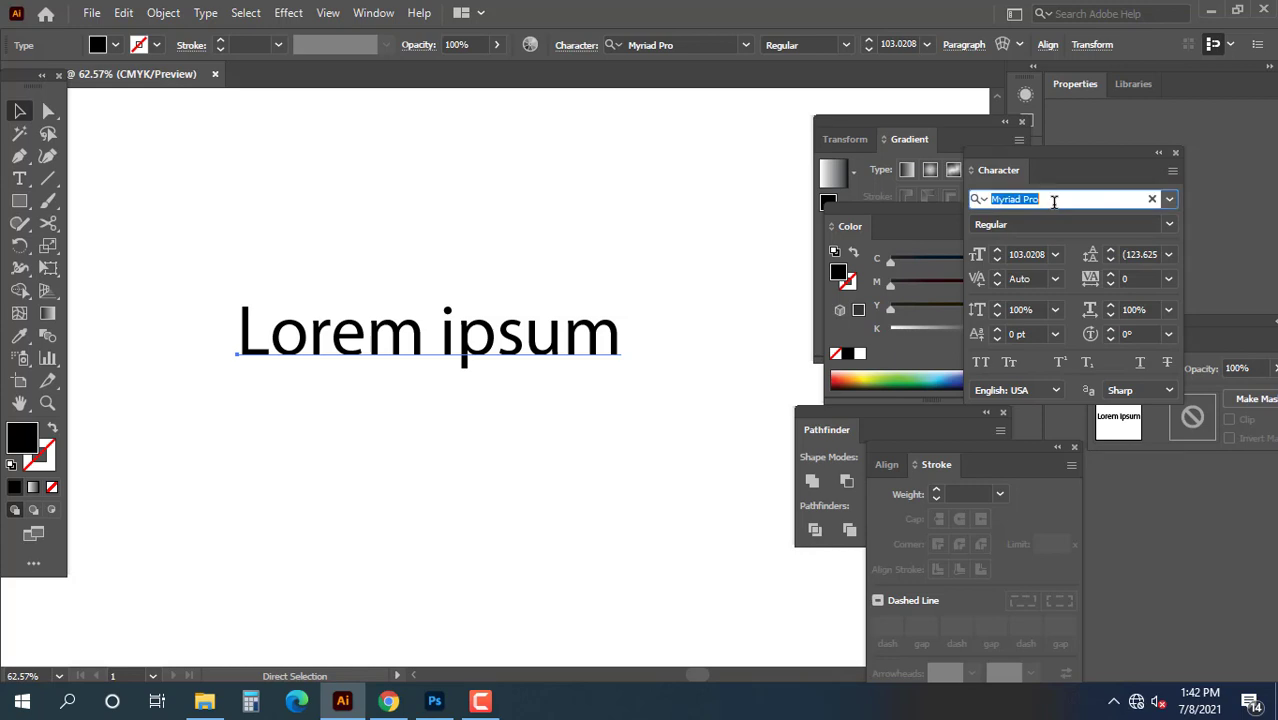
# Step: Set the font of the "Lorem ipsum" placeholder text to Arial Black
pyautogui.write('a')
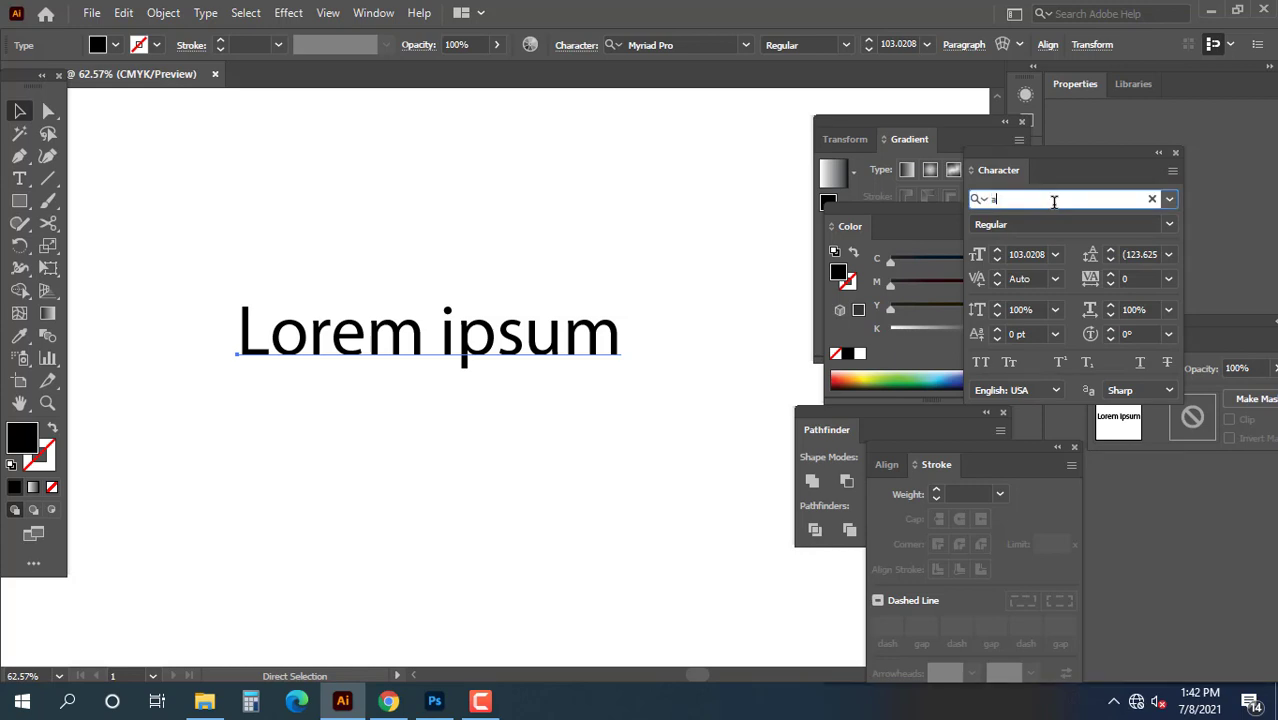
pyautogui.write('ria')
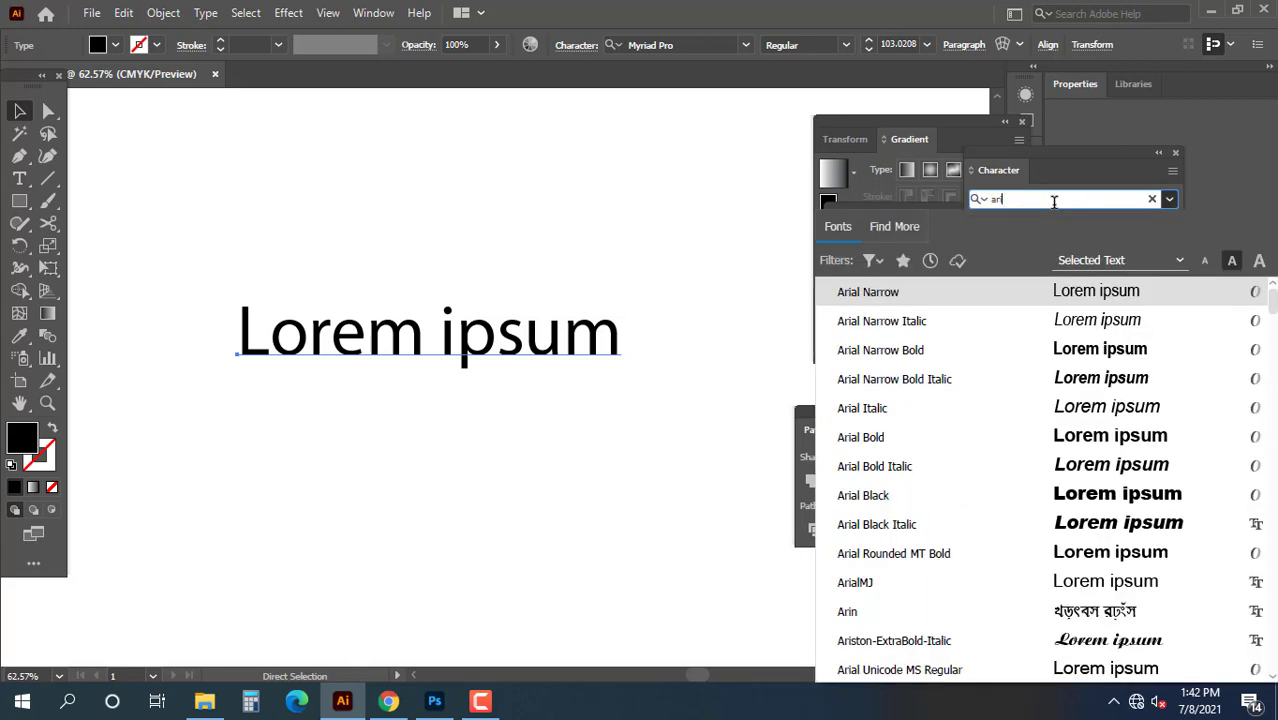
pyautogui.click(893, 495)
# Step: Replace the placeholder text with a single lowercase "b"
pyautogui.moveTo(568, 362)
pyautogui.mouseDown()
pyautogui.moveTo(608, 374)
pyautogui.moveTo(579, 383)
pyautogui.mouseUp()
pyautogui.tripleClick(578, 384)
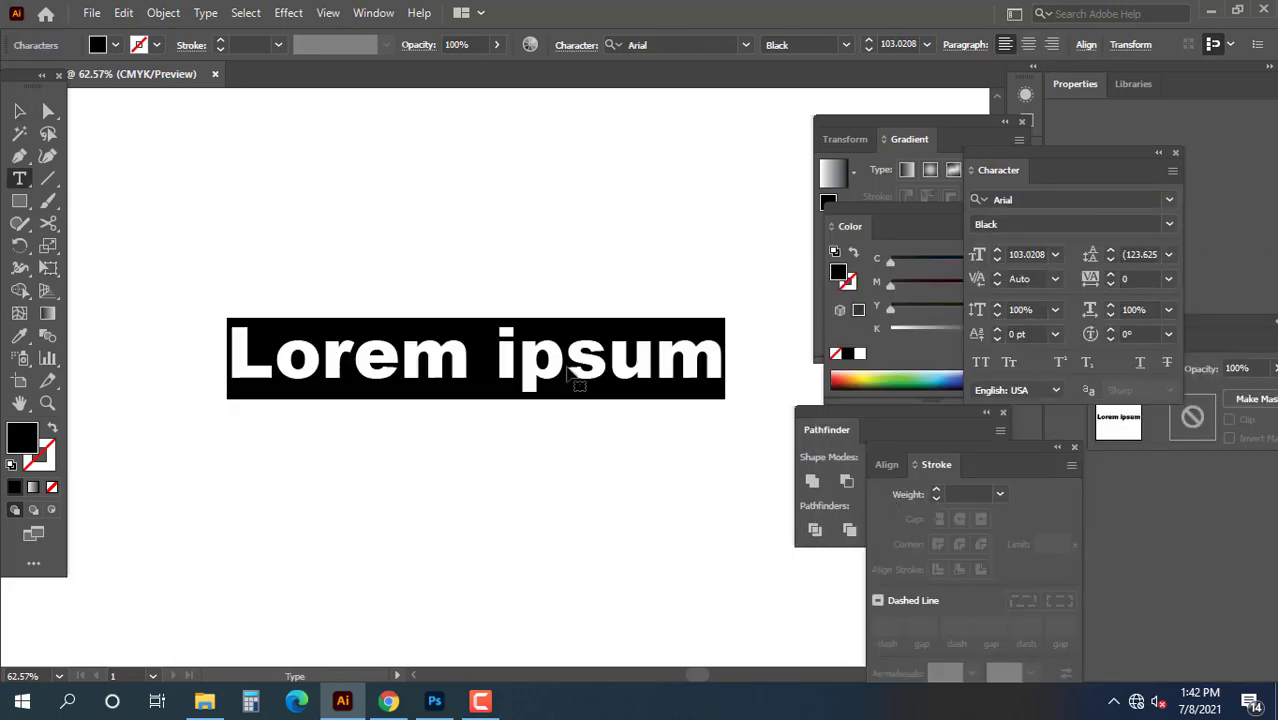
pyautogui.write('B')
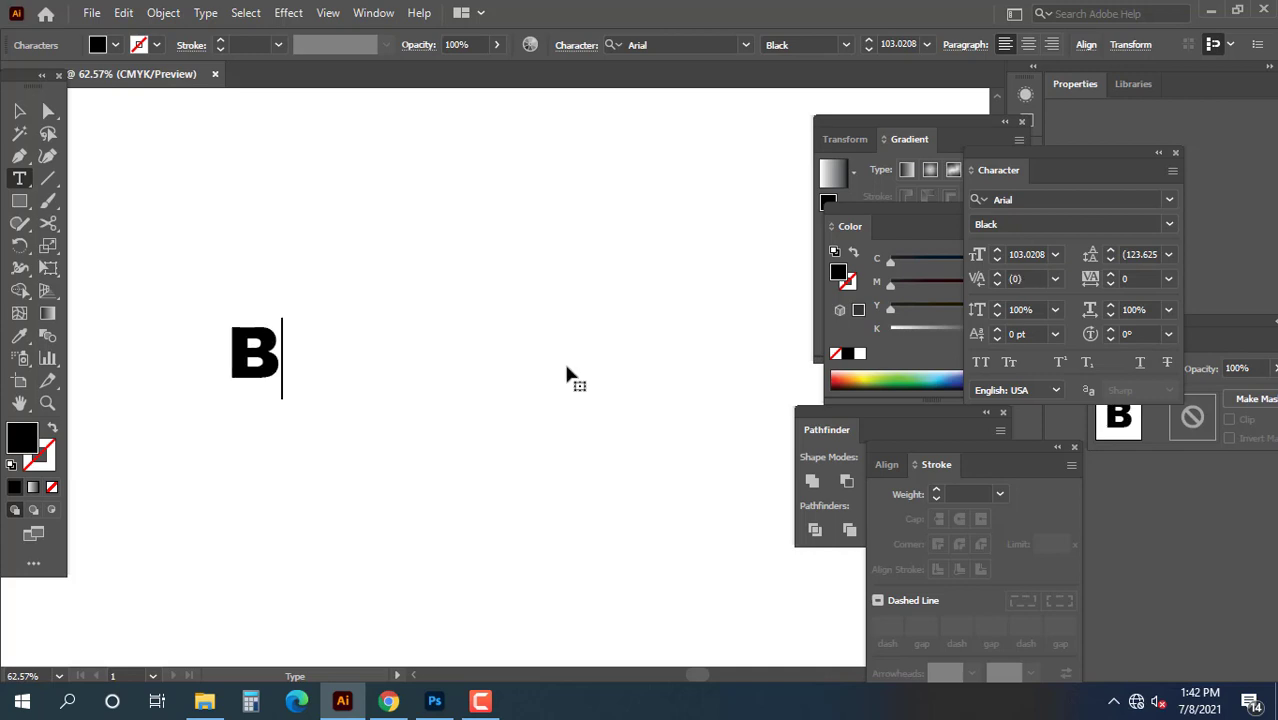
pyautogui.press('BackSpace')
pyautogui.write('d')
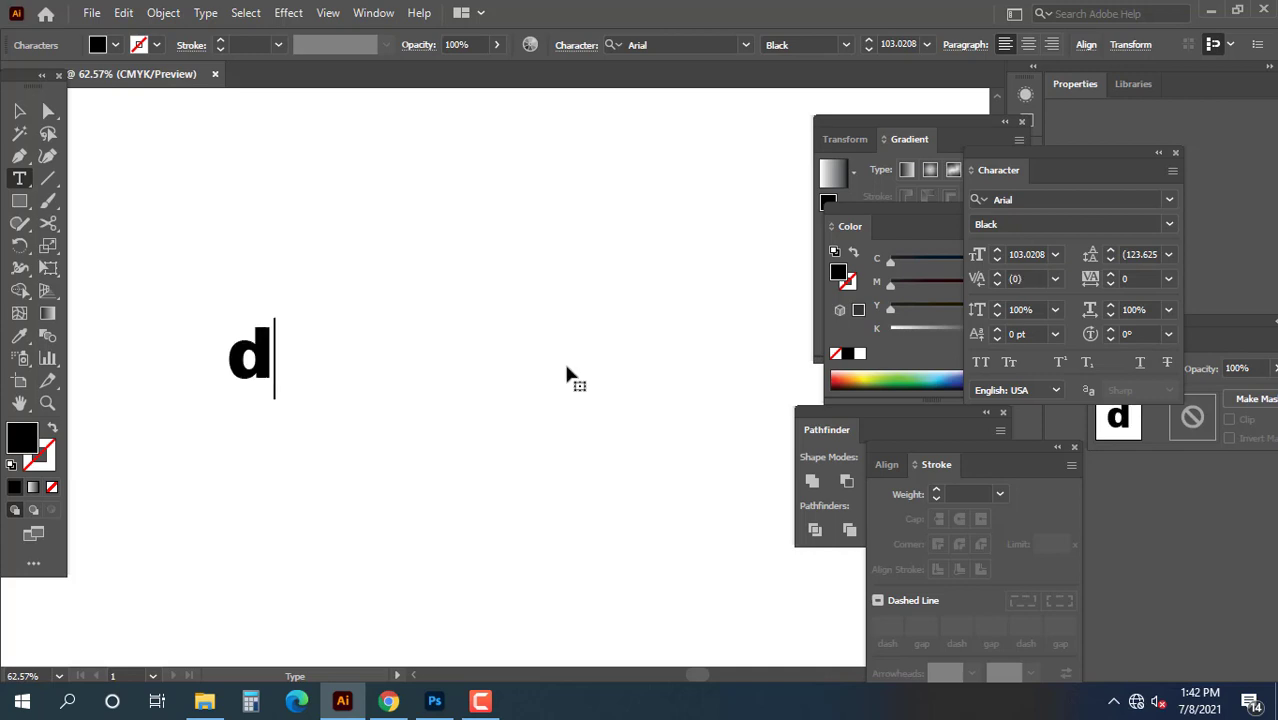
pyautogui.press('BackSpace')
pyautogui.write('b')
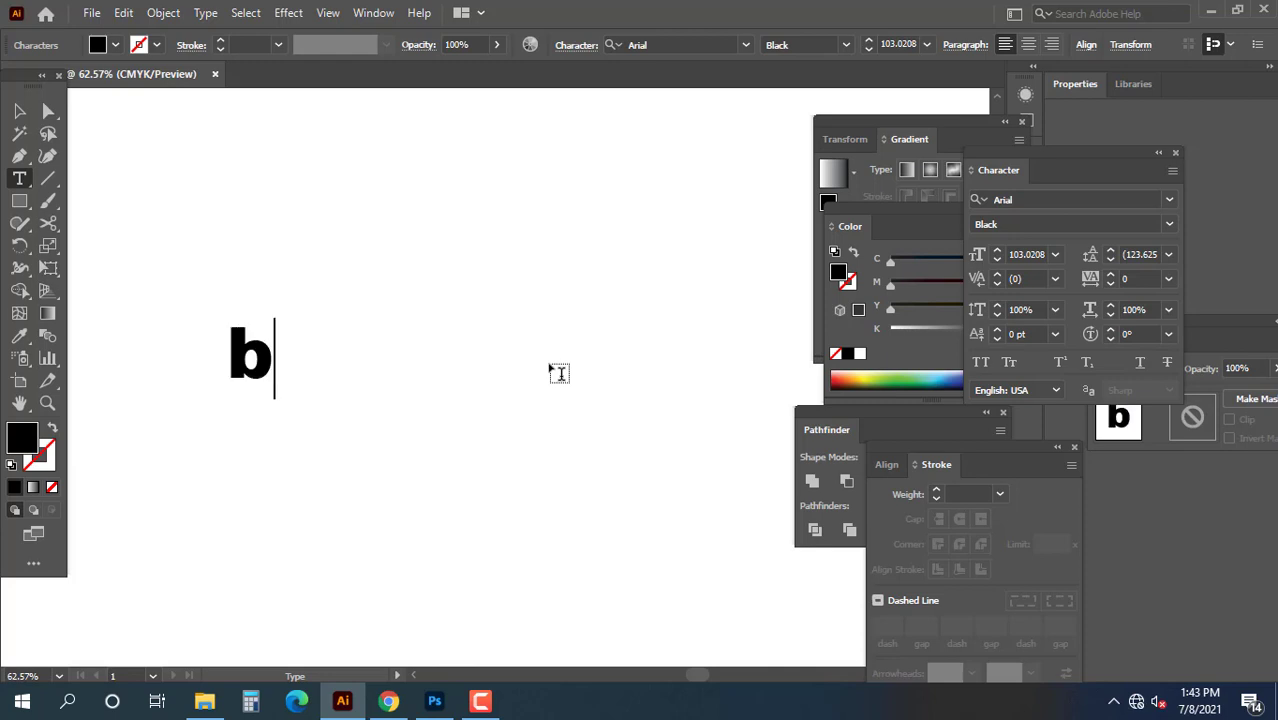
# Step: Scale the letter b up to about 471 pt and reposition it on the artboard
pyautogui.click(19, 111)
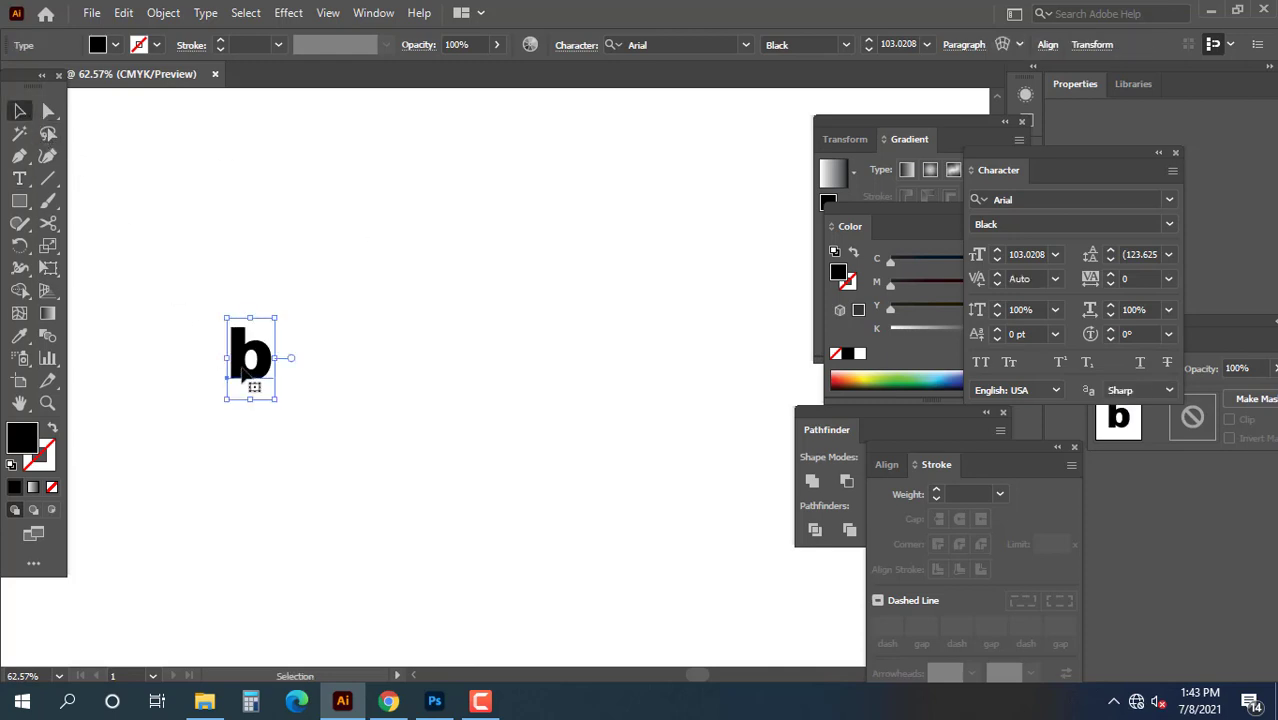
pyautogui.moveTo(275, 359); pyautogui.dragTo(442, 408)
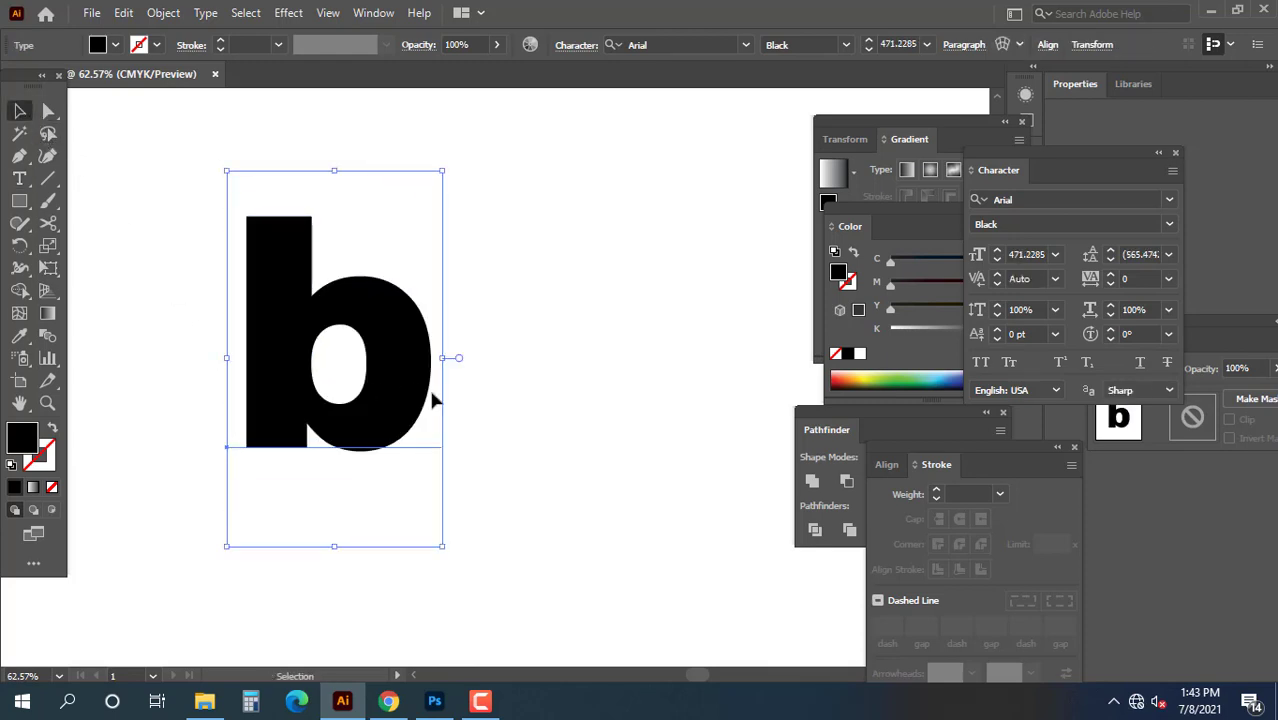
pyautogui.moveTo(368, 373); pyautogui.dragTo(450, 405)
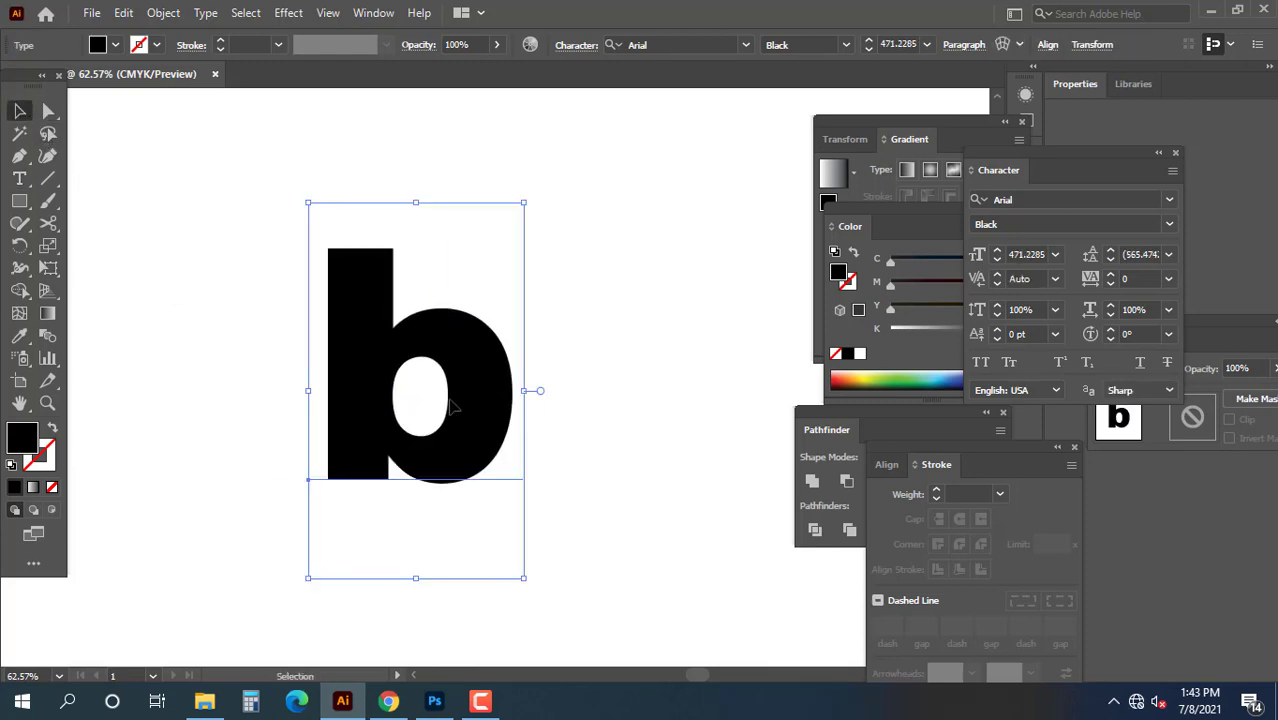
# Step: Convert the letter b from live text to outlines and deselect it
pyautogui.rightClick(478, 250)
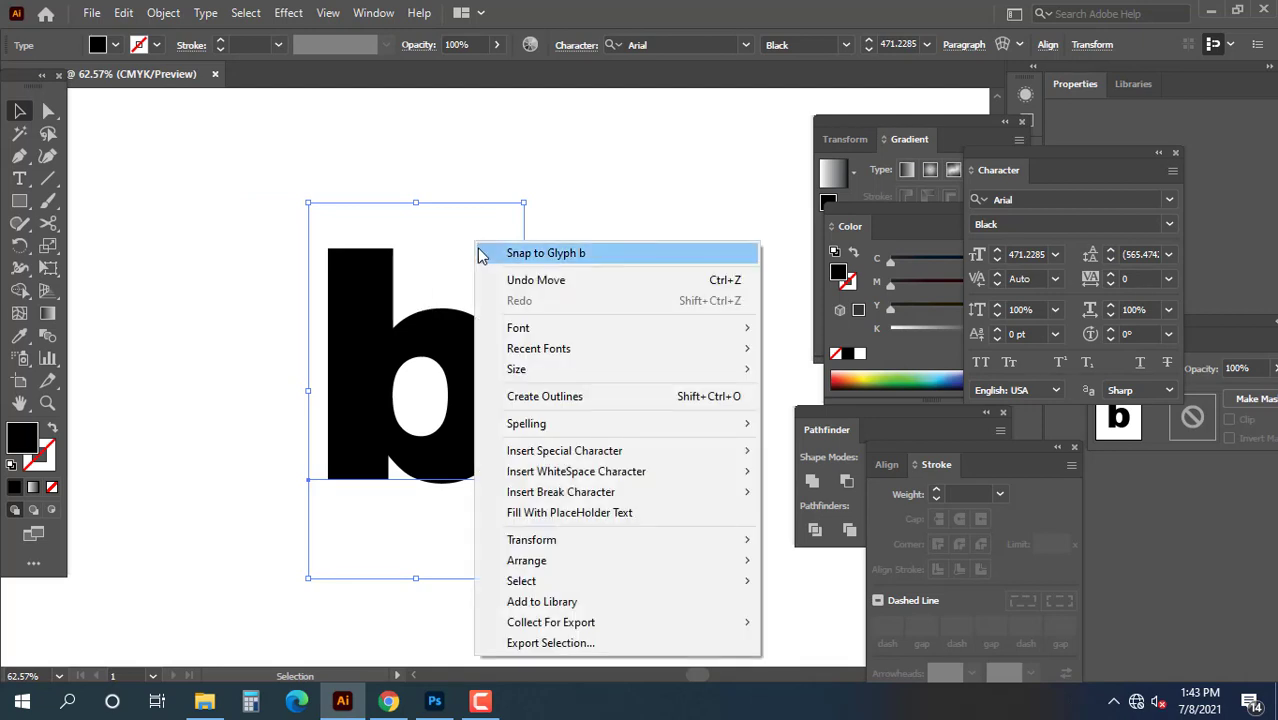
pyautogui.click(545, 396)
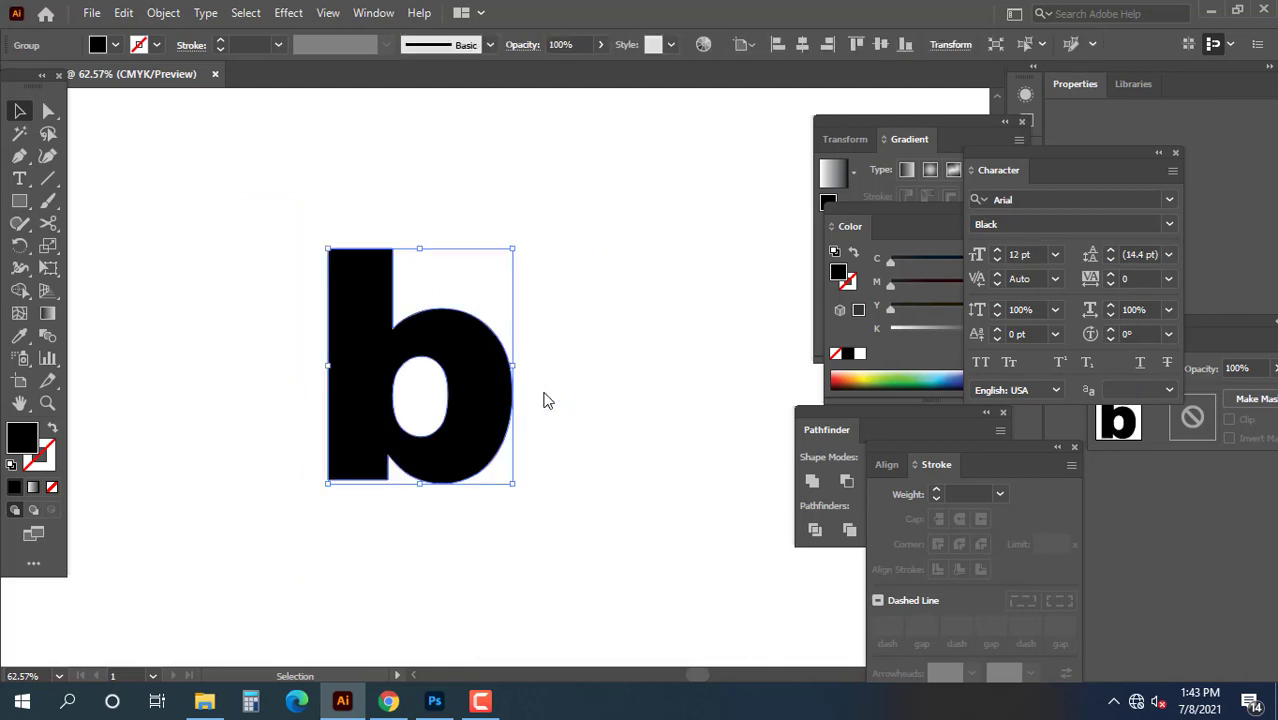
pyautogui.moveTo(413, 345); pyautogui.dragTo(405, 440)
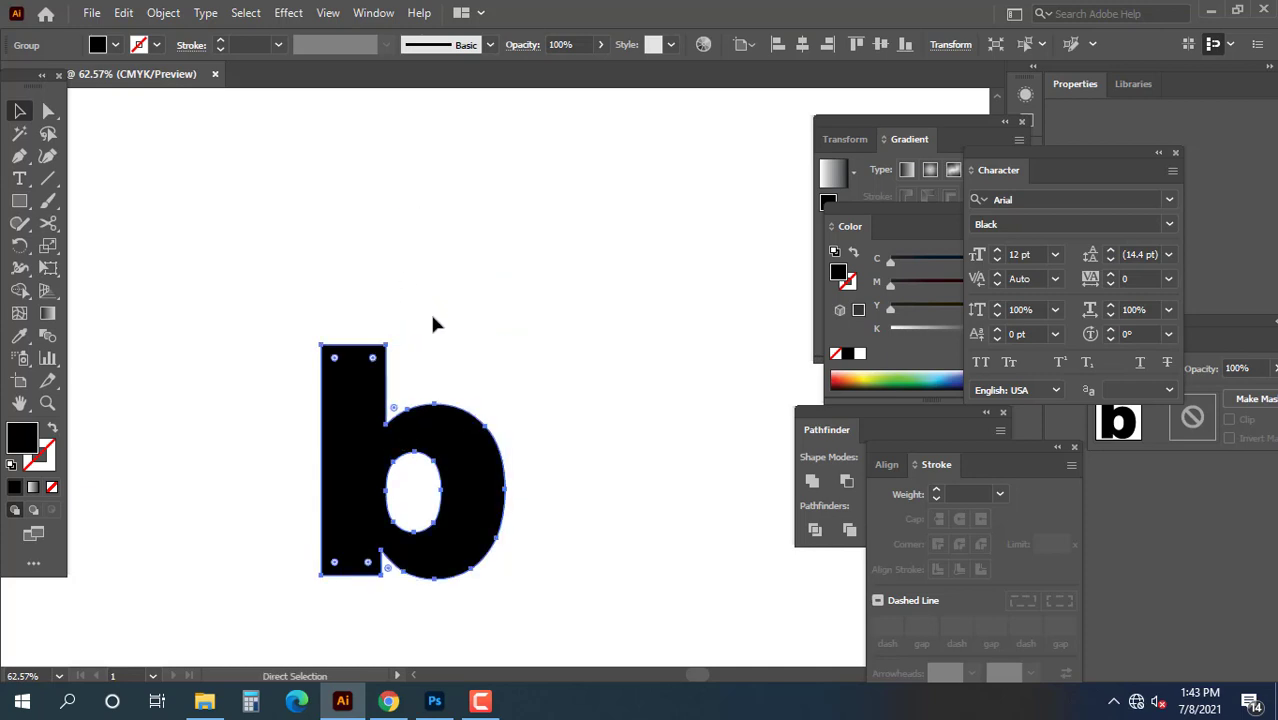
pyautogui.hotkey('ctrl', '-')
pyautogui.moveTo(452, 358); pyautogui.dragTo(370, 445)
pyautogui.click(358, 276)
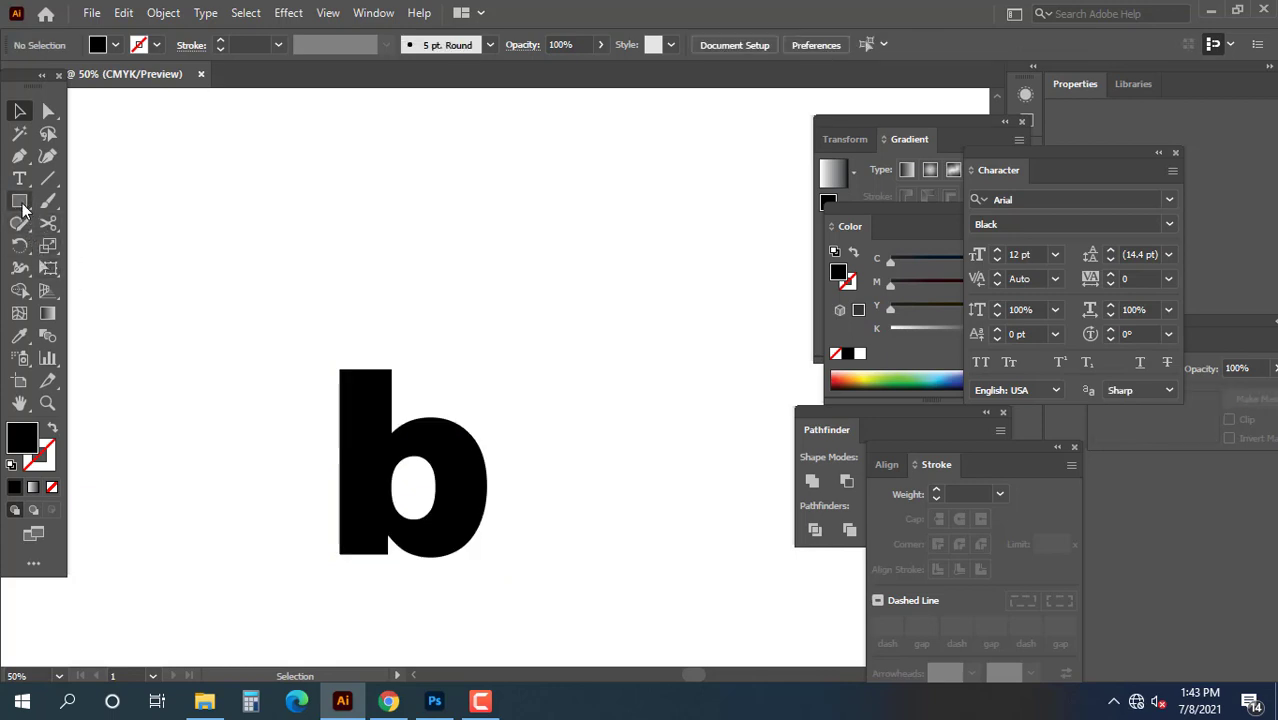
# Step: Draw a black circle above the letter b, wider than the letter
pyautogui.click(19, 201)
pyautogui.click(83, 249)
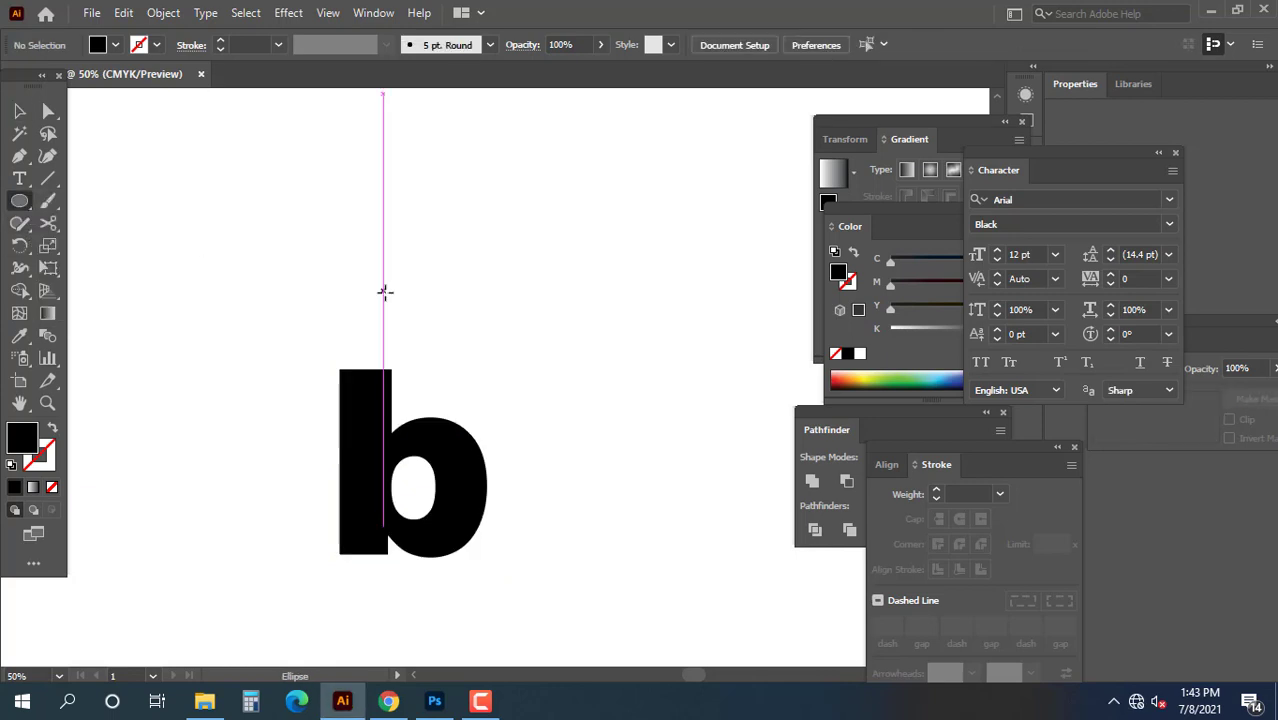
pyautogui.moveTo(374, 194); pyautogui.dragTo(448, 302)
pyautogui.scroll(1, 491, 262)
pyautogui.press('v')
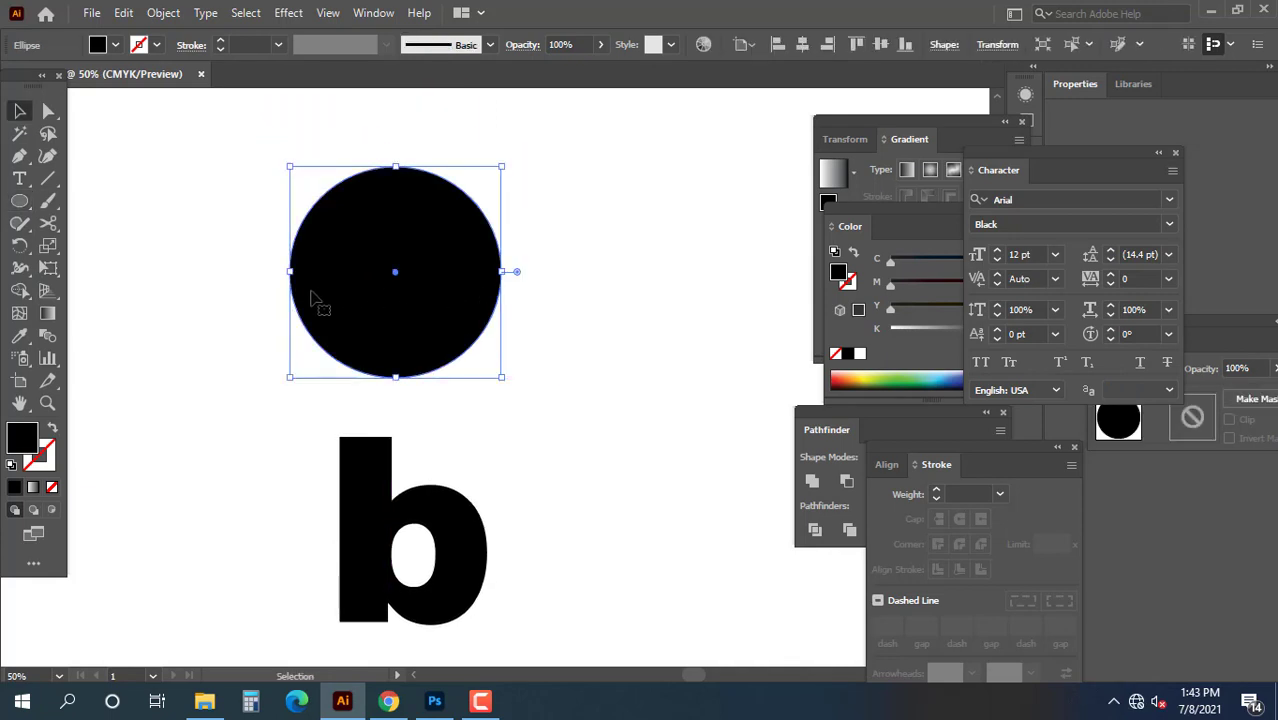
# Step: Remove the circle's bottom anchor point to leave only its upper half
pyautogui.click(92, 219)
pyautogui.click(52, 112)
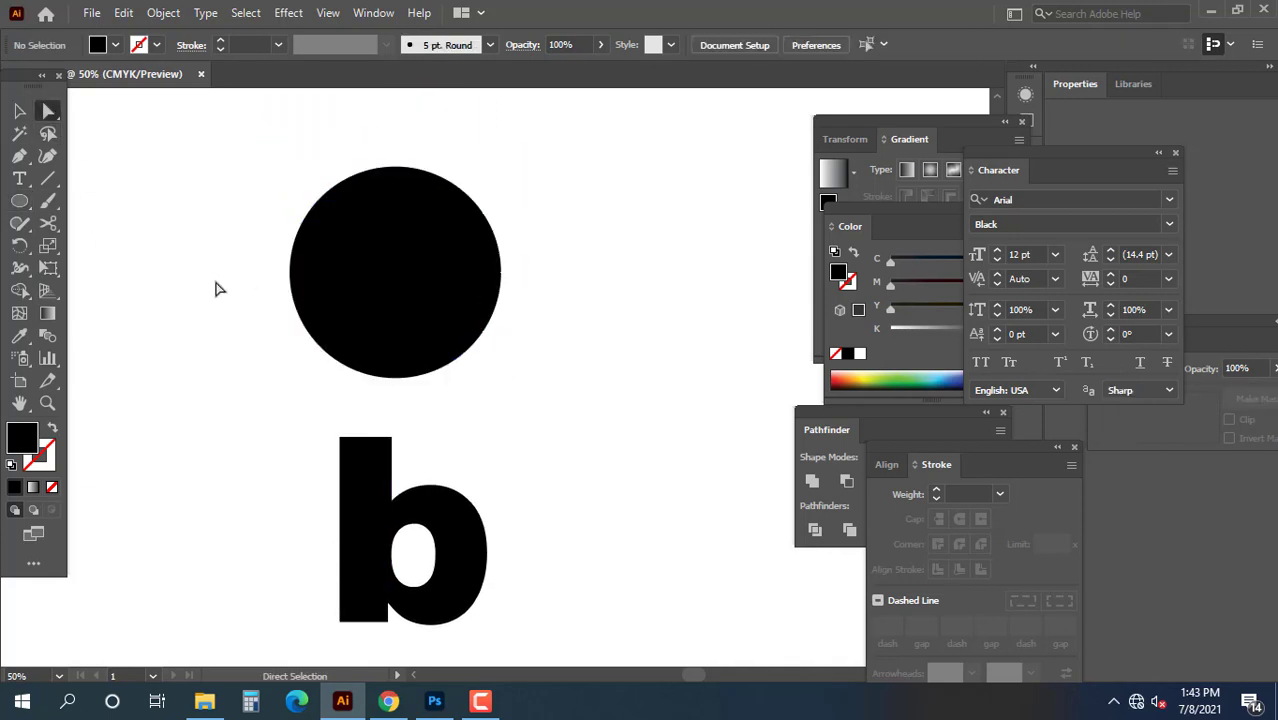
pyautogui.moveTo(311, 354); pyautogui.dragTo(555, 393)
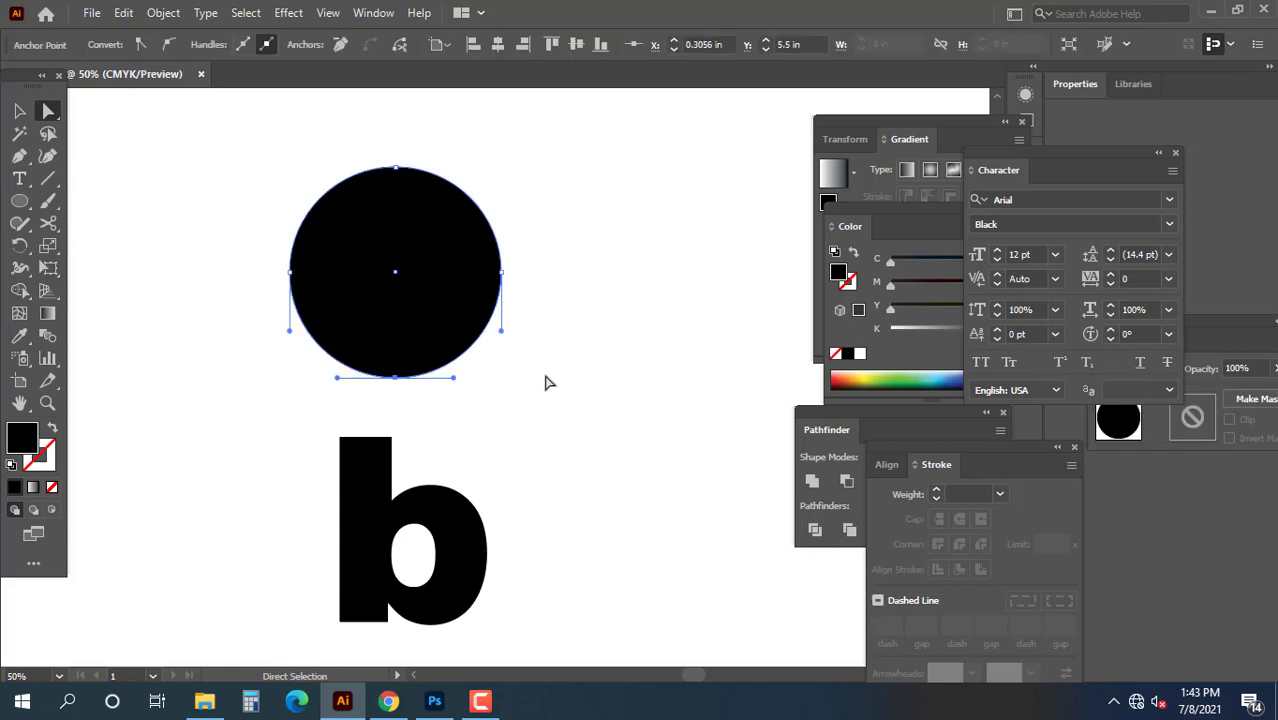
pyautogui.press('Delete')
pyautogui.press('v')
pyautogui.click(406, 318)
pyautogui.scroll(1, 406, 318)
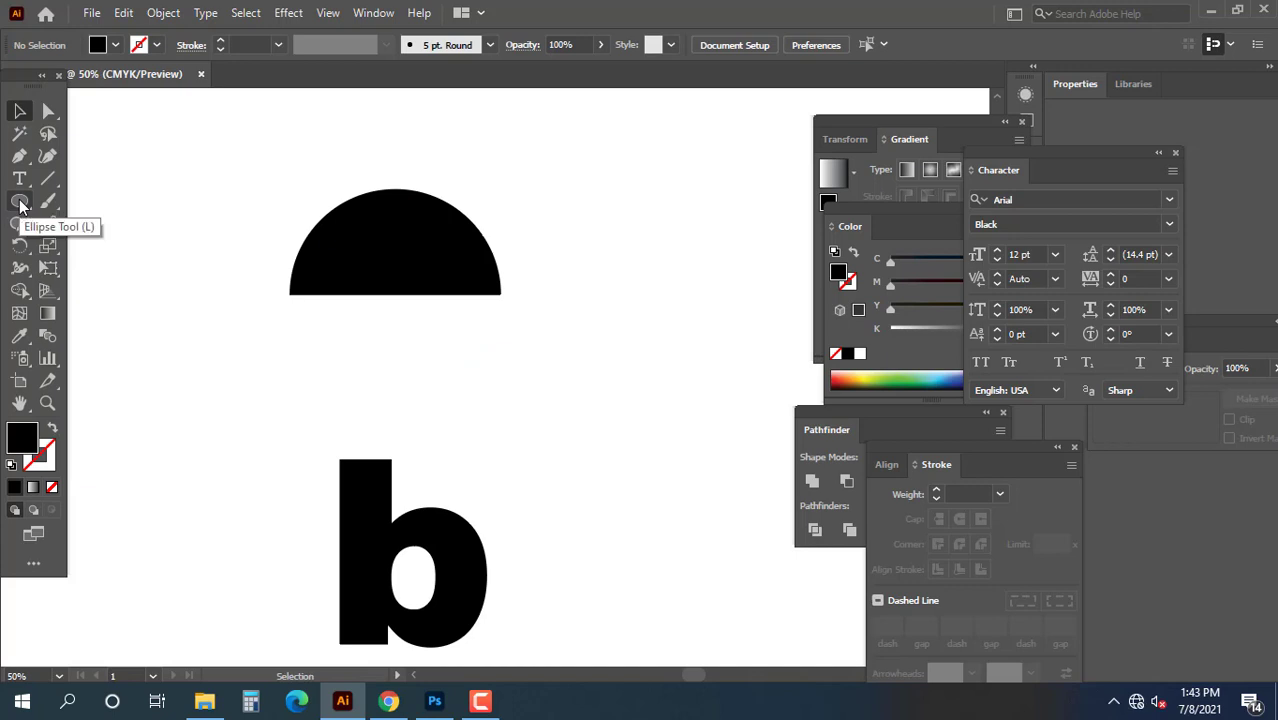
# Step: Draw a rectangle over the left half of the semicircle and place its right edge near the semicircle's centre
pyautogui.moveTo(20, 203); pyautogui.dragTo(72, 206)
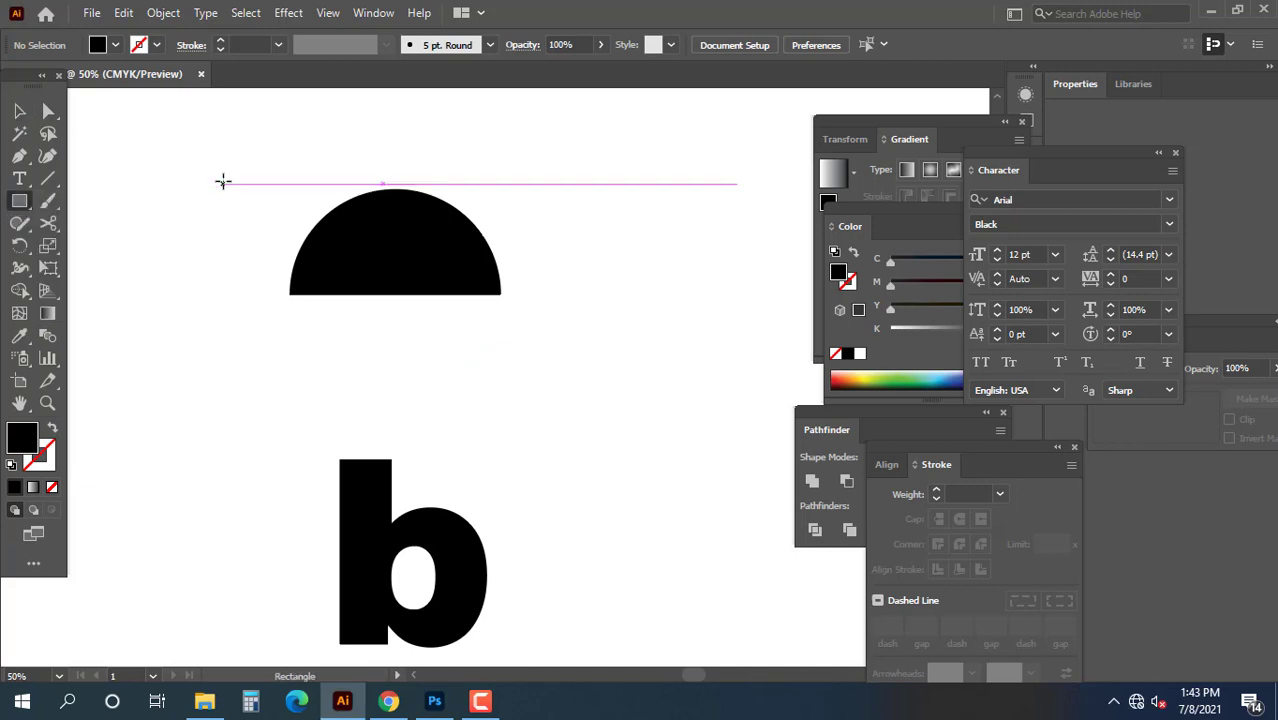
pyautogui.moveTo(217, 159); pyautogui.dragTo(410, 314)
pyautogui.click(18, 112)
pyautogui.moveTo(182, 126); pyautogui.dragTo(533, 347)
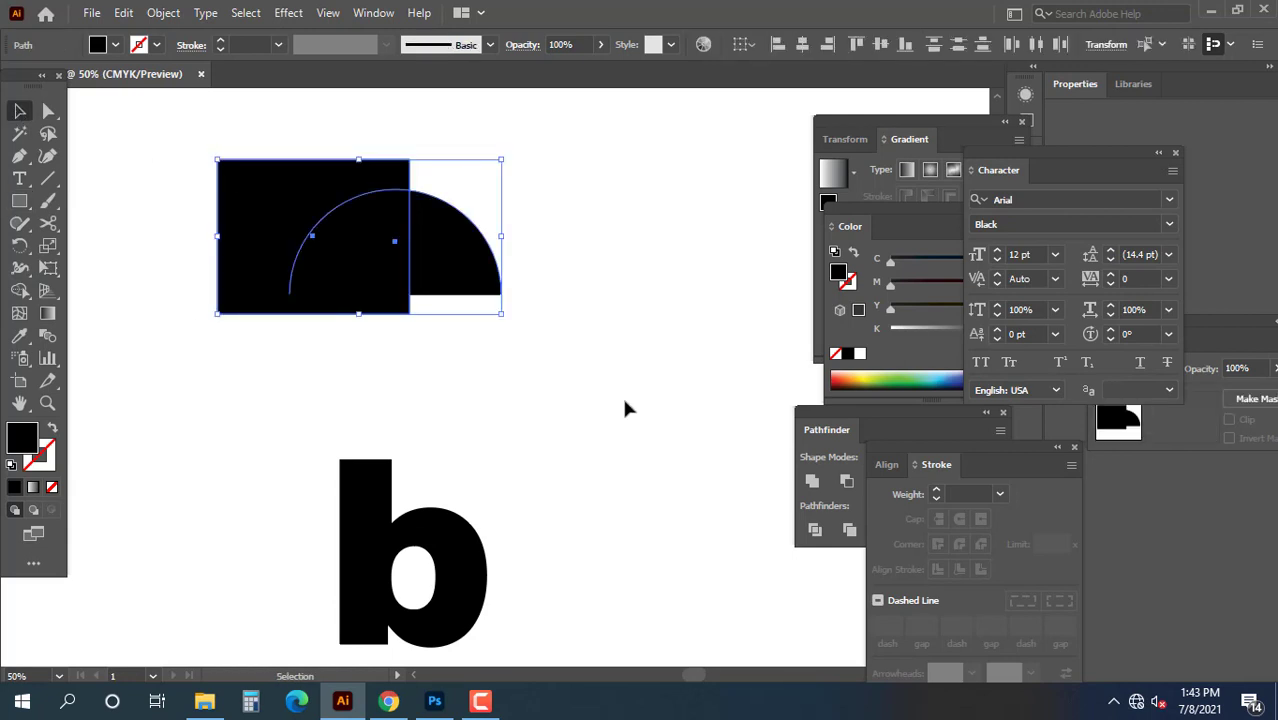
pyautogui.click(500, 370)
pyautogui.moveTo(394, 302); pyautogui.dragTo(385, 298)
pyautogui.click(445, 372)
pyautogui.click(395, 298)
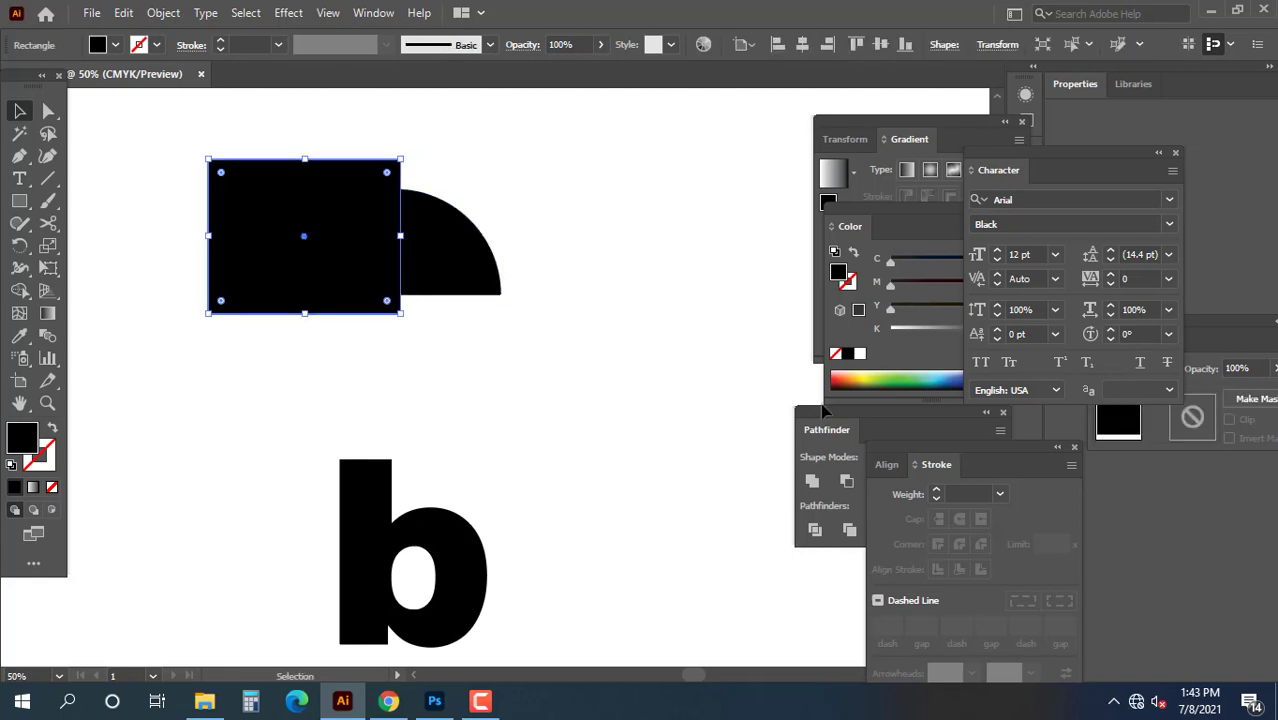
pyautogui.click(840, 418)
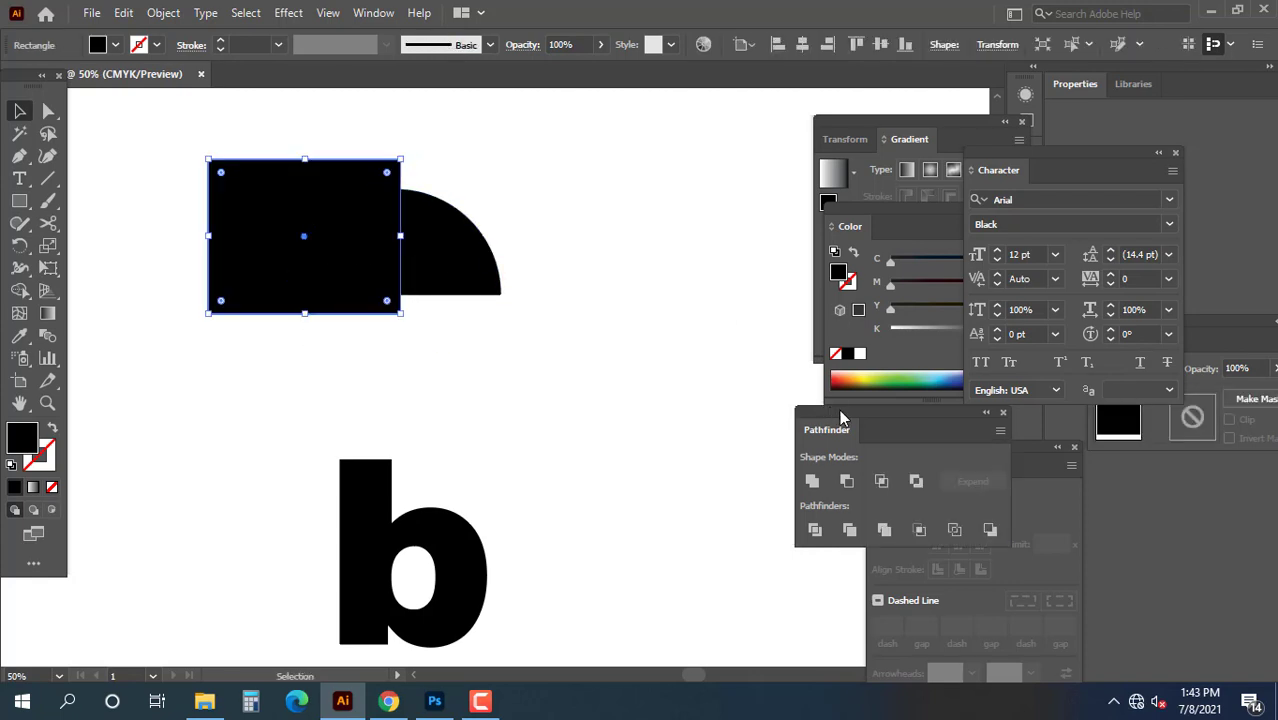
pyautogui.click(817, 537)
pyautogui.rightClick(337, 226)
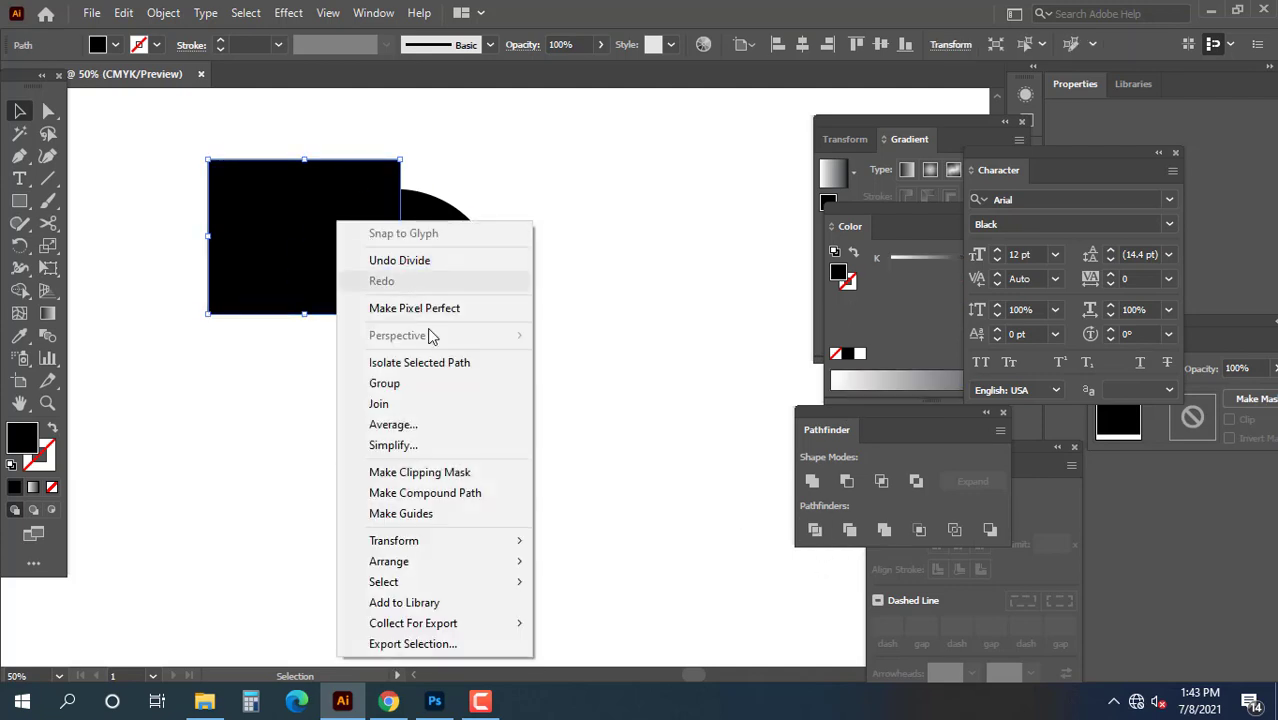
# Step: Divide the overlapping rectangle and semicircle with Pathfinder and ungroup the resulting pieces
pyautogui.moveTo(228, 373); pyautogui.dragTo(450, 245)
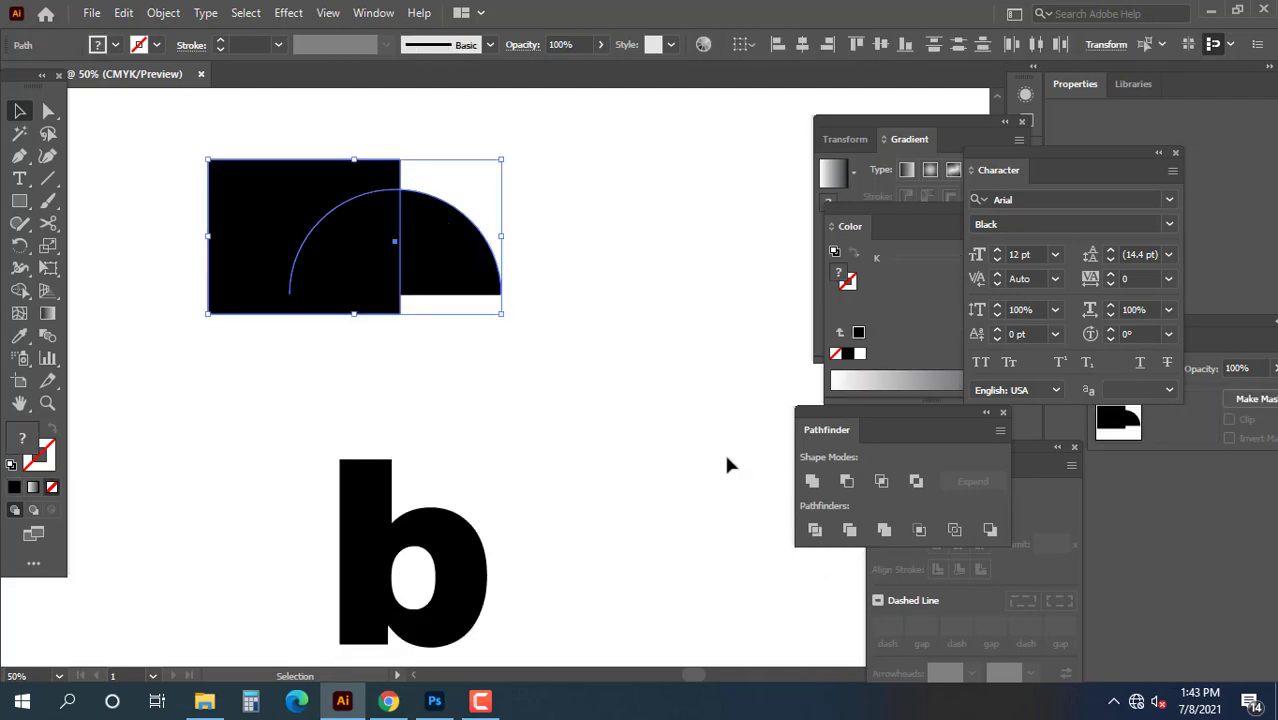
pyautogui.click(815, 529)
pyautogui.rightClick(363, 218)
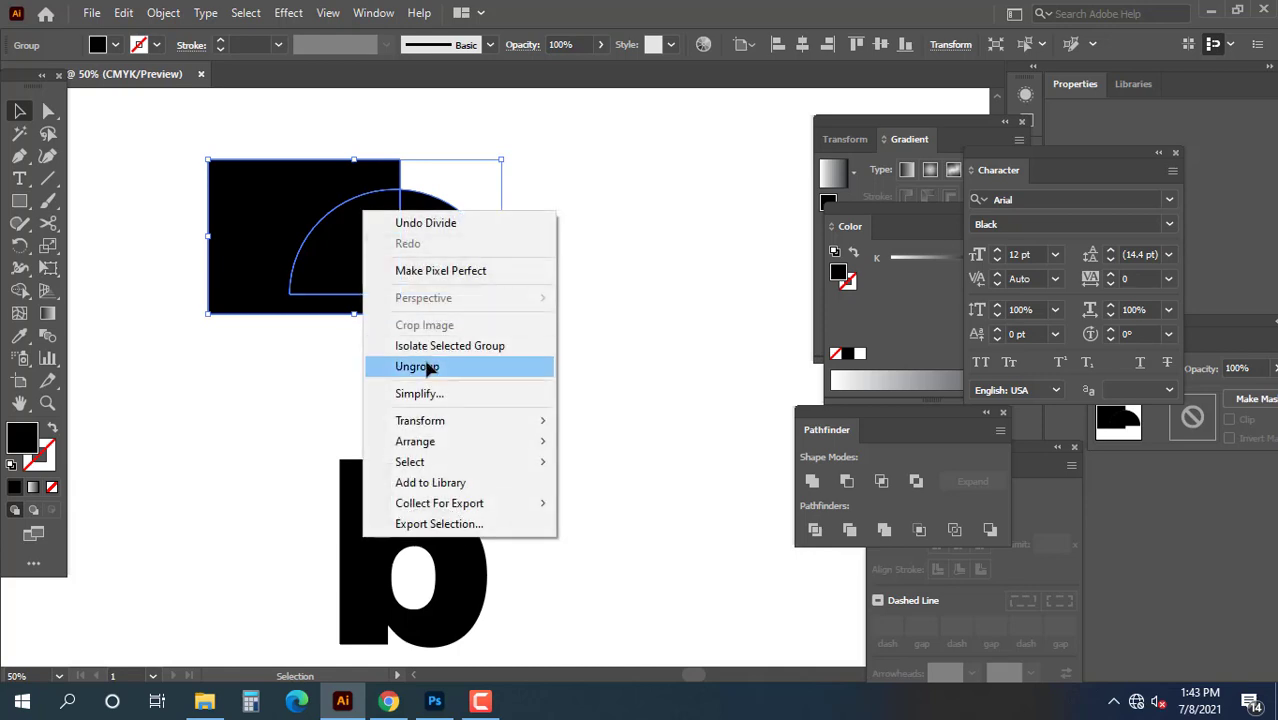
pyautogui.click(417, 366)
# Step: Delete the leftover rectangle piece and the right part of the semicircle, keeping the left quarter circle
pyautogui.click(257, 208)
pyautogui.press('Delete')
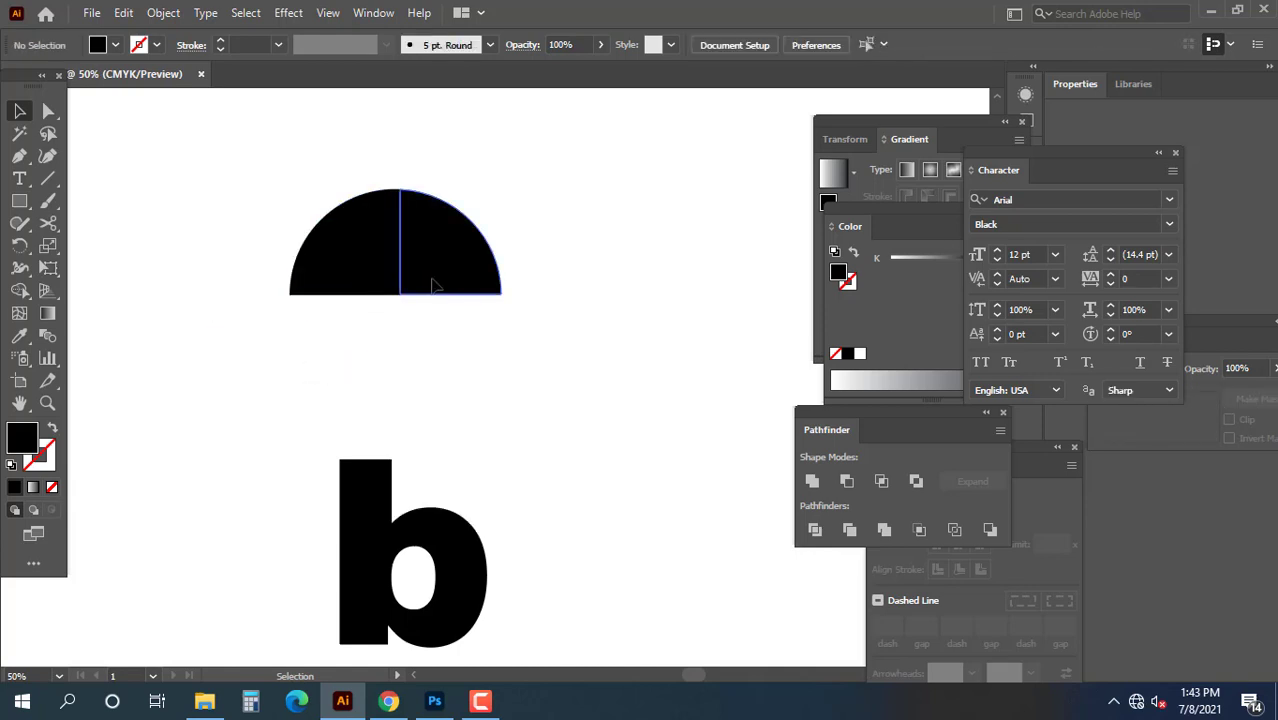
pyautogui.click(432, 285)
pyautogui.press('Delete')
# Step: Move the quarter circle onto the top of the b's stem and scale it down to roughly the stem's width
pyautogui.scroll(-2, 410, 260)
pyautogui.moveTo(388, 215); pyautogui.dragTo(383, 368)
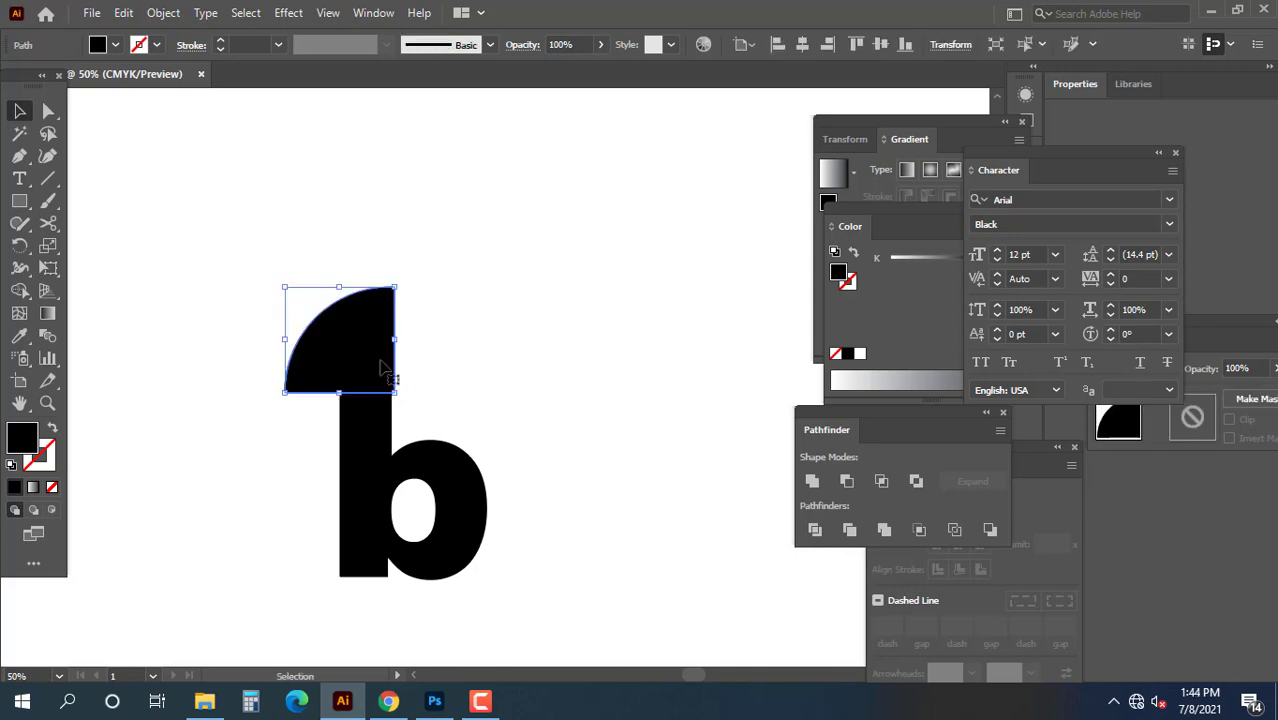
pyautogui.hotkey('ctrl', '=')
pyautogui.moveTo(422, 307); pyautogui.dragTo(493, 350)
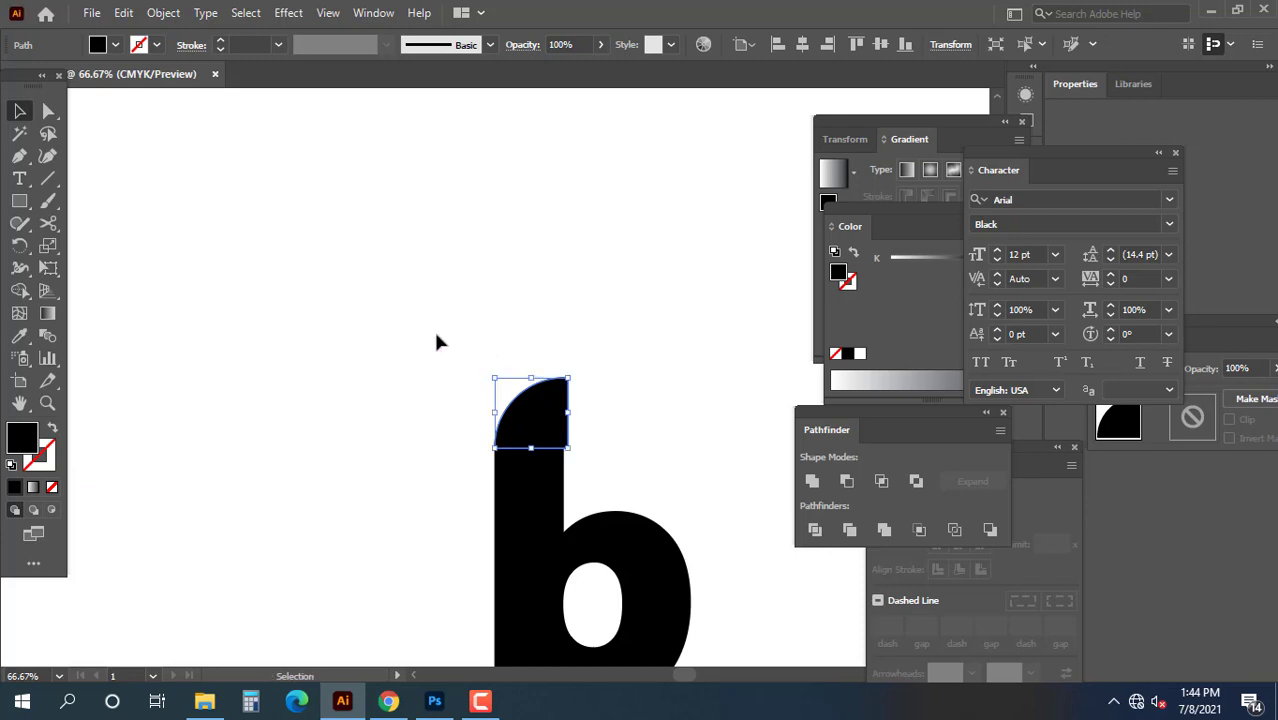
# Step: Narrow the quarter circle to match the stem's right edge and nudge it down to overlap the stem's top
pyautogui.click(436, 340)
pyautogui.hotkey('ctrl', '=')
pyautogui.hotkey('ctrl', '=')
pyautogui.moveTo(661, 550); pyautogui.dragTo(708, 357)
pyautogui.click(525, 323)
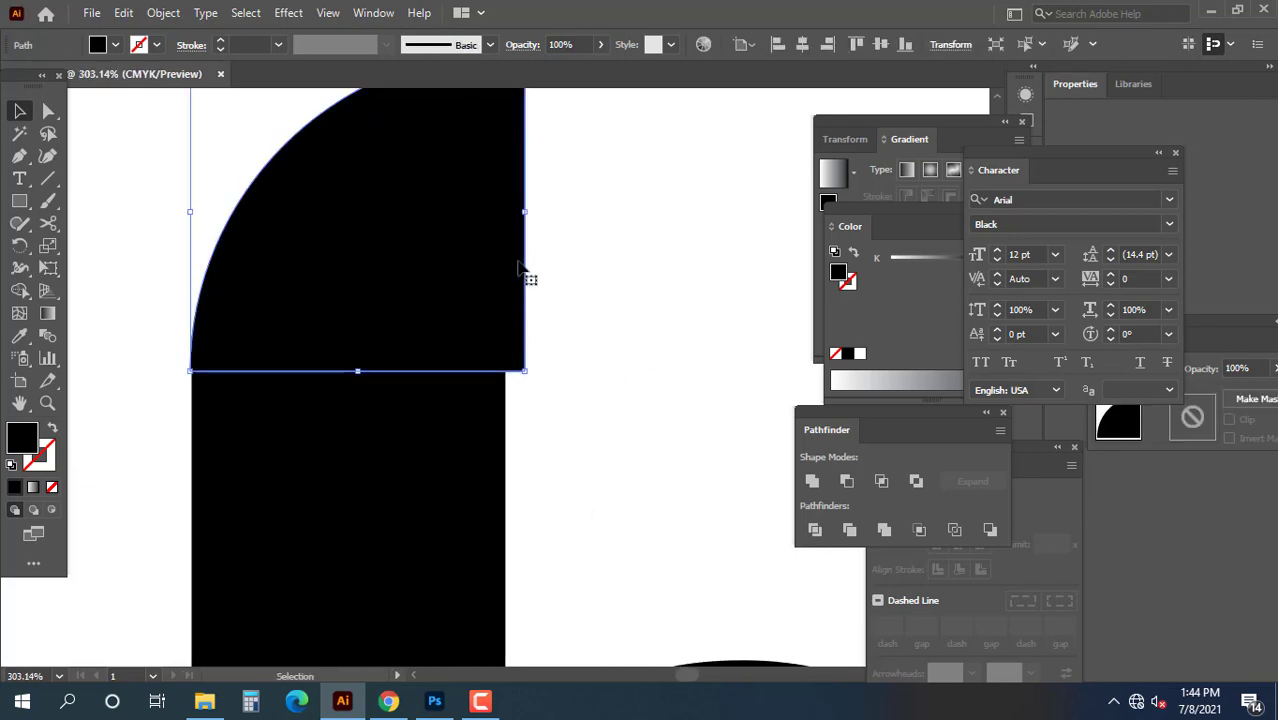
pyautogui.moveTo(522, 210); pyautogui.dragTo(505, 214)
pyautogui.moveTo(476, 260); pyautogui.dragTo(476, 275)
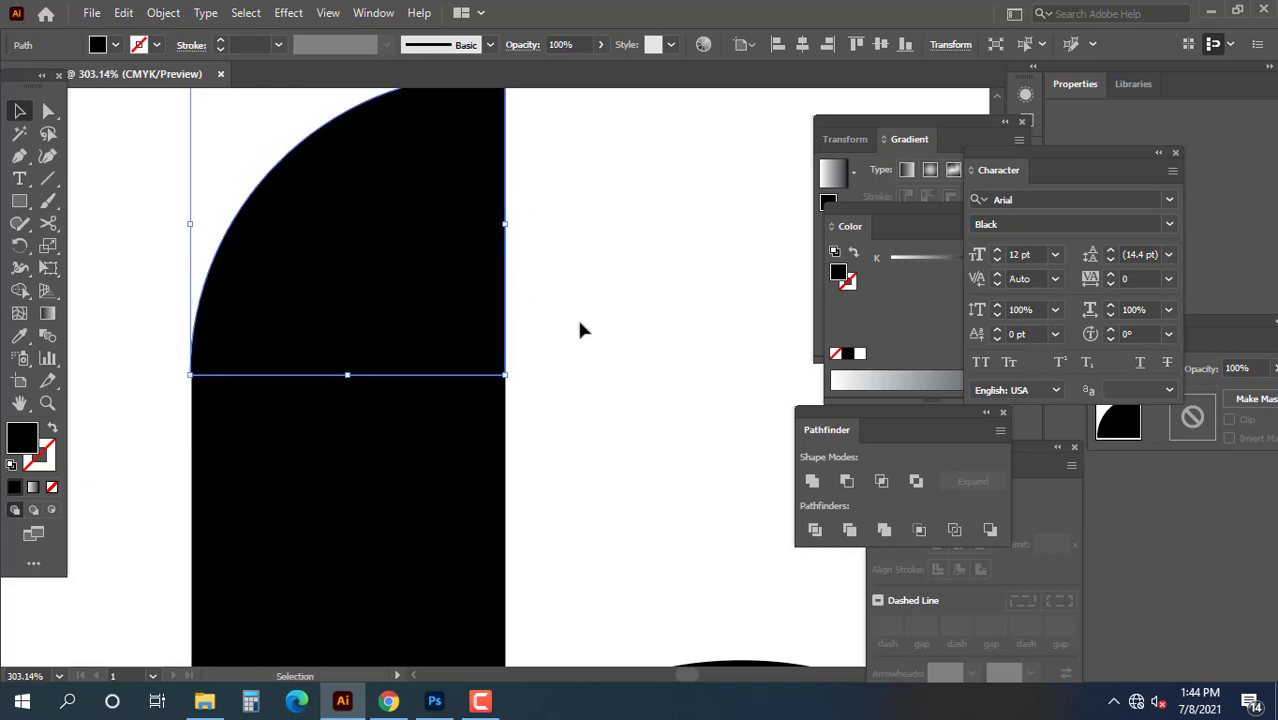
# Step: Select the quarter circle together with the letter b, align their left edges and deselect them
pyautogui.click(580, 322)
pyautogui.hotkey('ctrl', '-')
pyautogui.moveTo(362, 357); pyautogui.dragTo(562, 386)
pyautogui.click(365, 334)
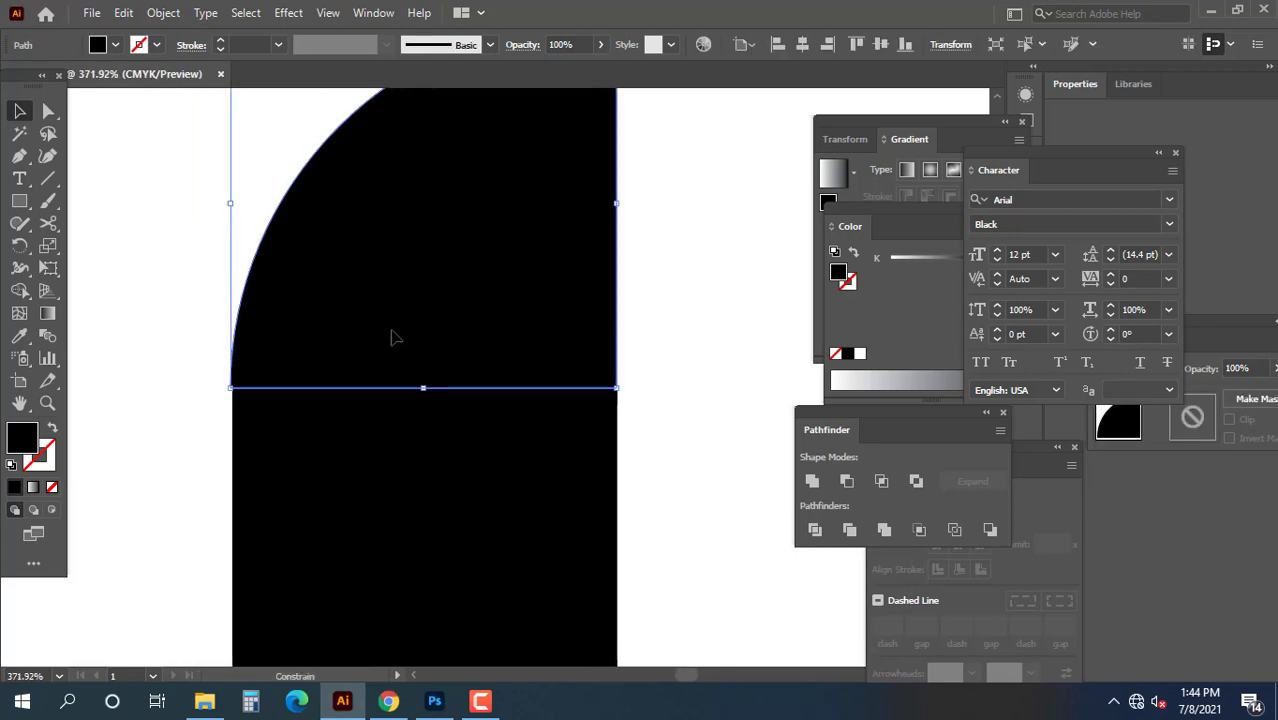
pyautogui.moveTo(175, 322); pyautogui.dragTo(392, 440)
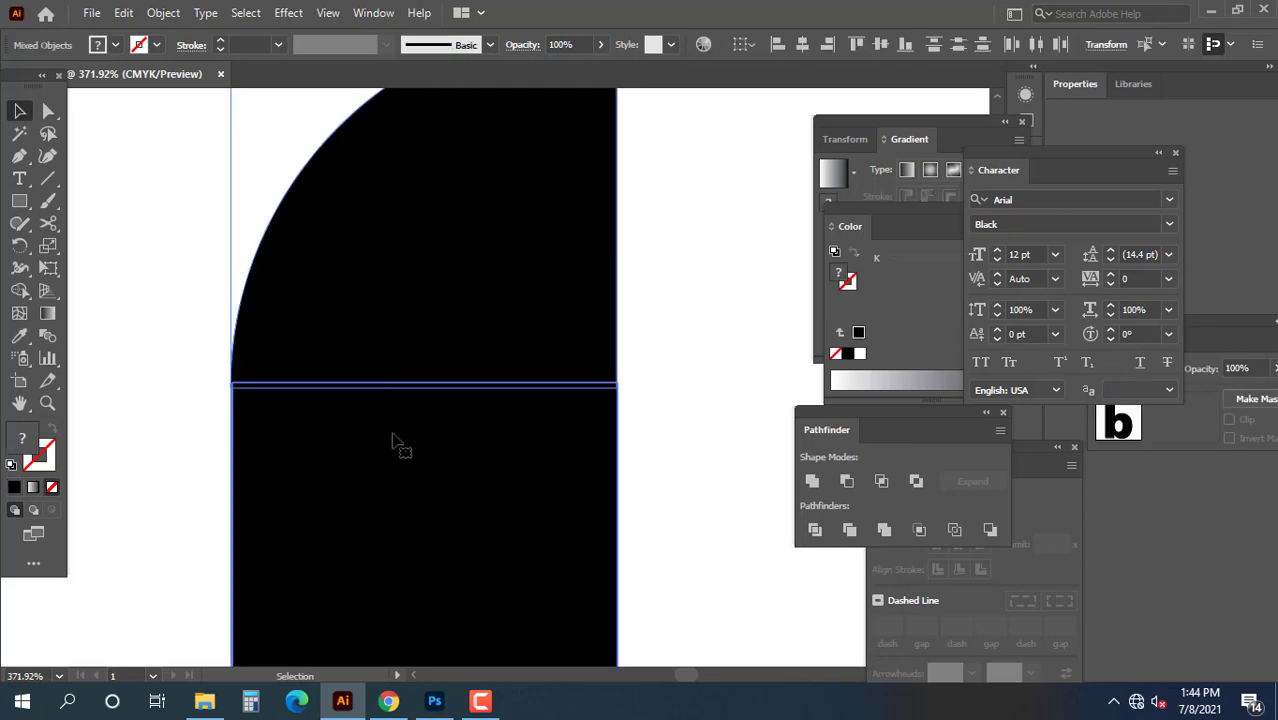
pyautogui.hotkey('ctrl', '-')
pyautogui.hotkey('ctrl', '-')
pyautogui.hotkey('ctrl', '-')
pyautogui.hotkey('ctrl', '-')
pyautogui.hotkey('ctrl', '-')
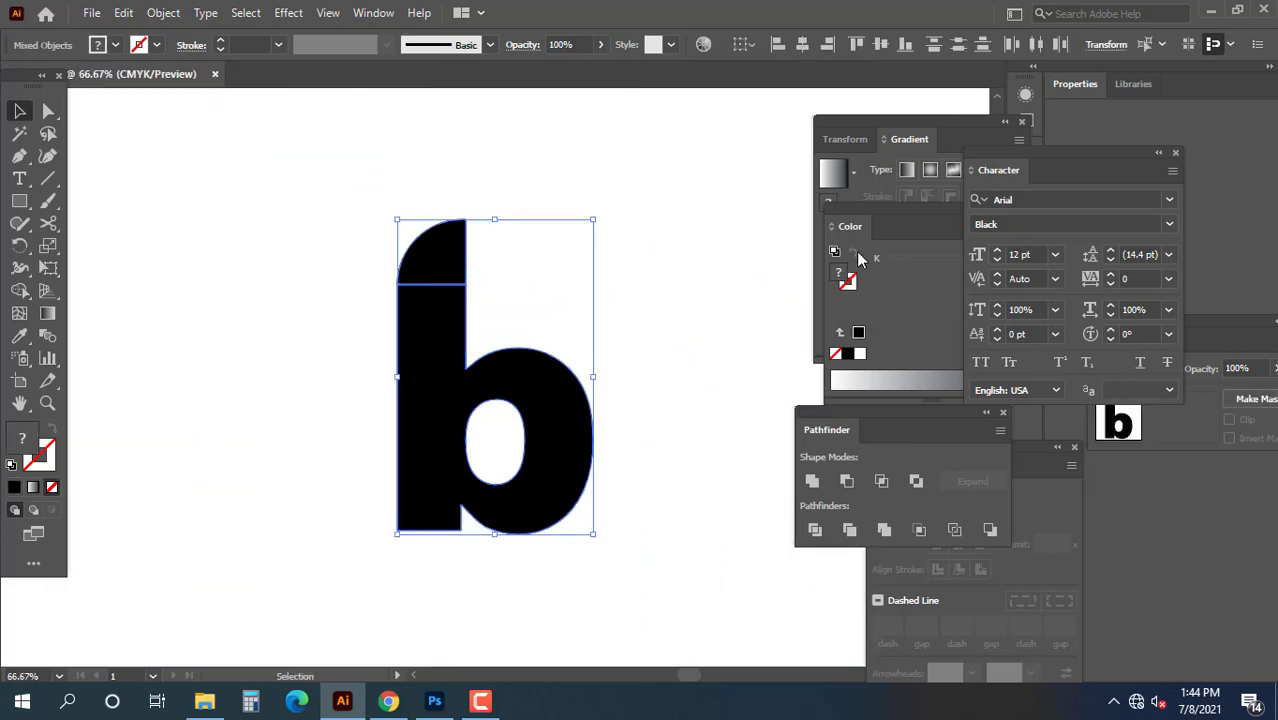
pyautogui.click(770, 46)
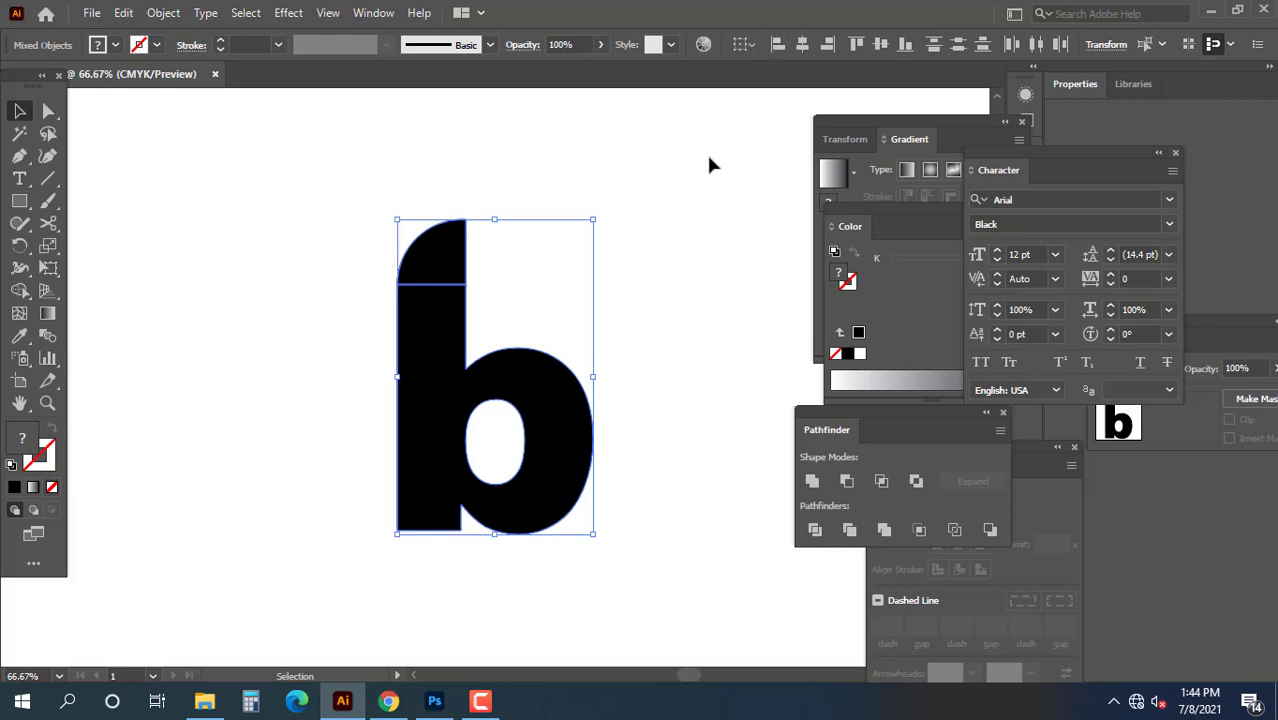
pyautogui.click(632, 241)
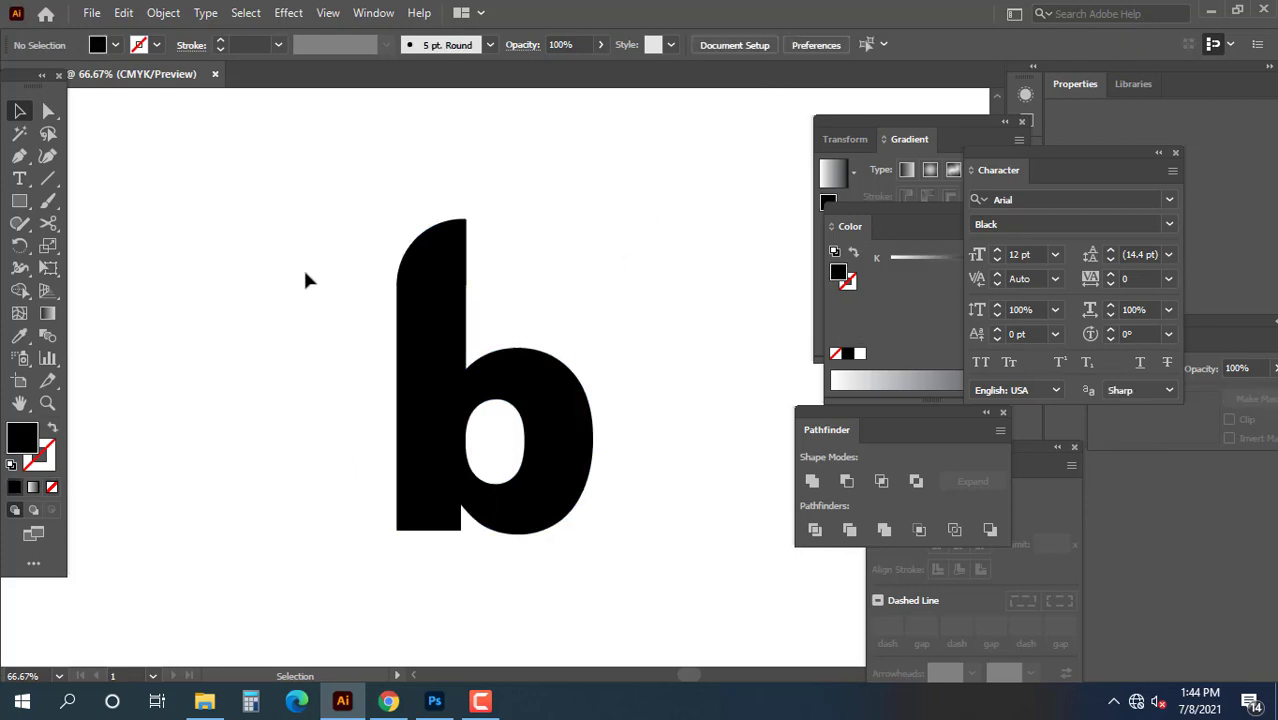
pyautogui.moveTo(390, 212); pyautogui.dragTo(460, 505)
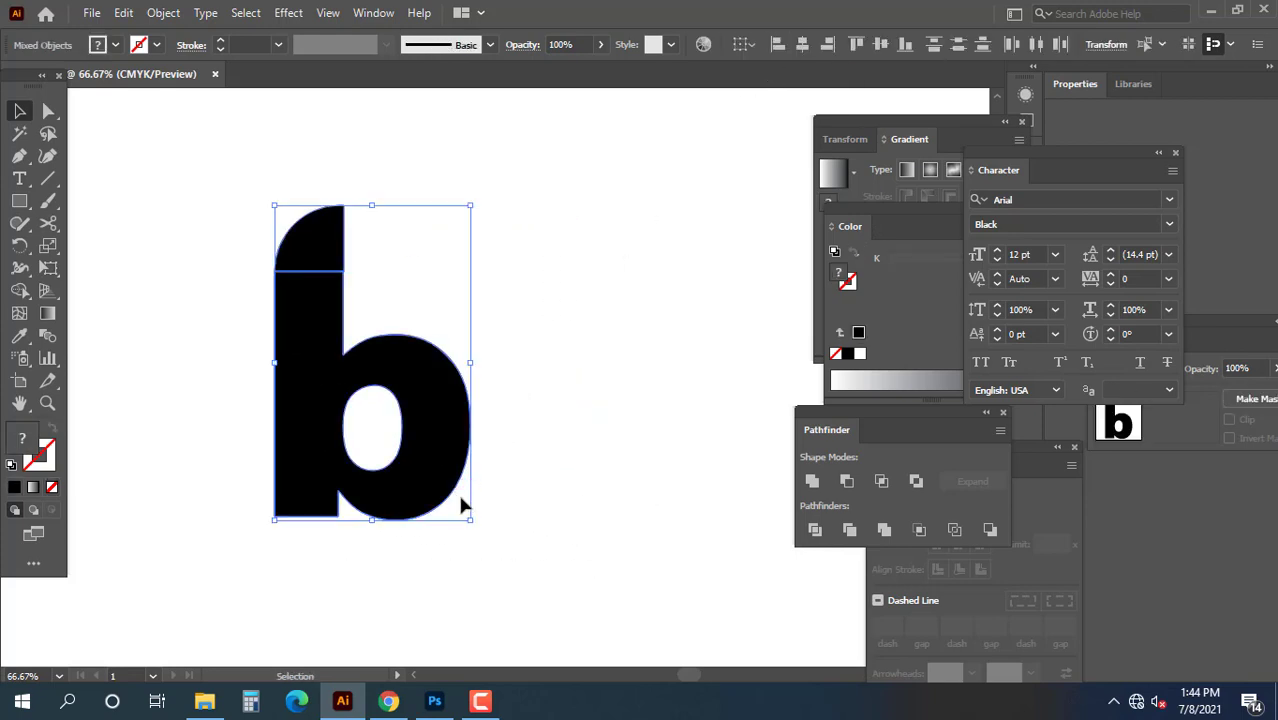
pyautogui.click(461, 505)
pyautogui.moveTo(324, 257); pyautogui.dragTo(324, 266)
pyautogui.click(481, 268)
pyautogui.hotkey('ctrl', 'z')
pyautogui.click(470, 301)
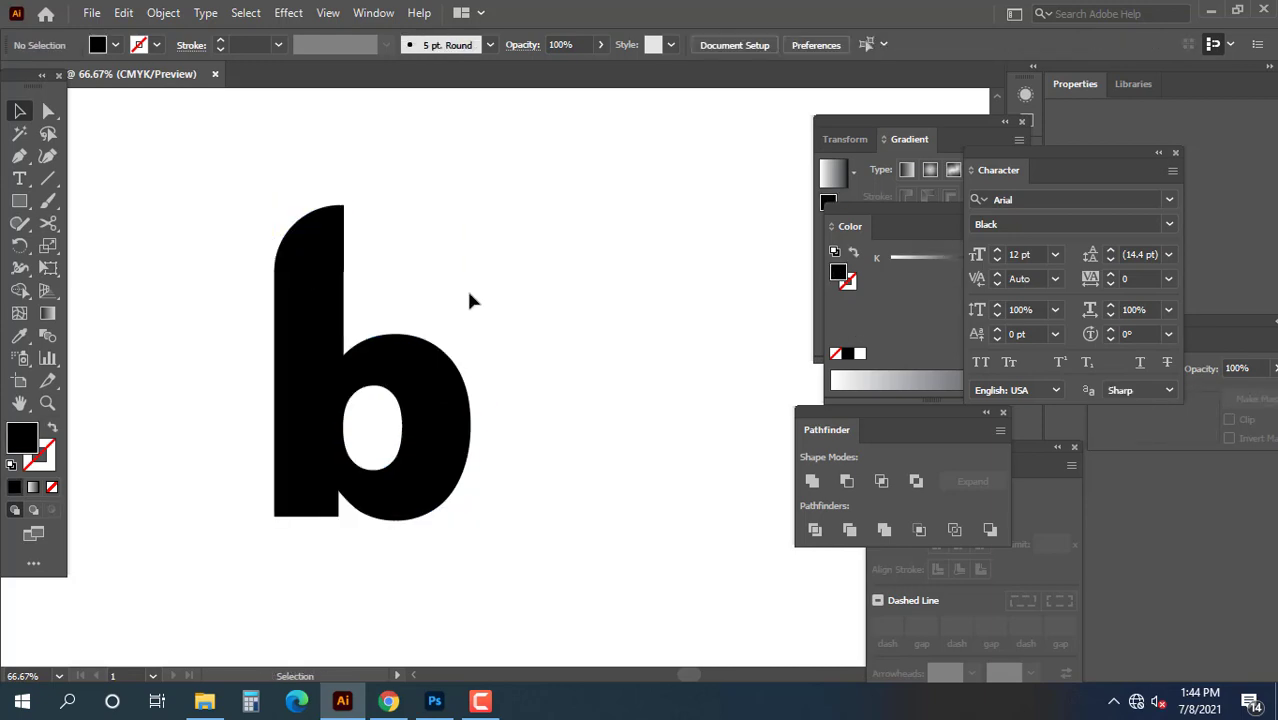
pyautogui.scroll(1, 541, 411)
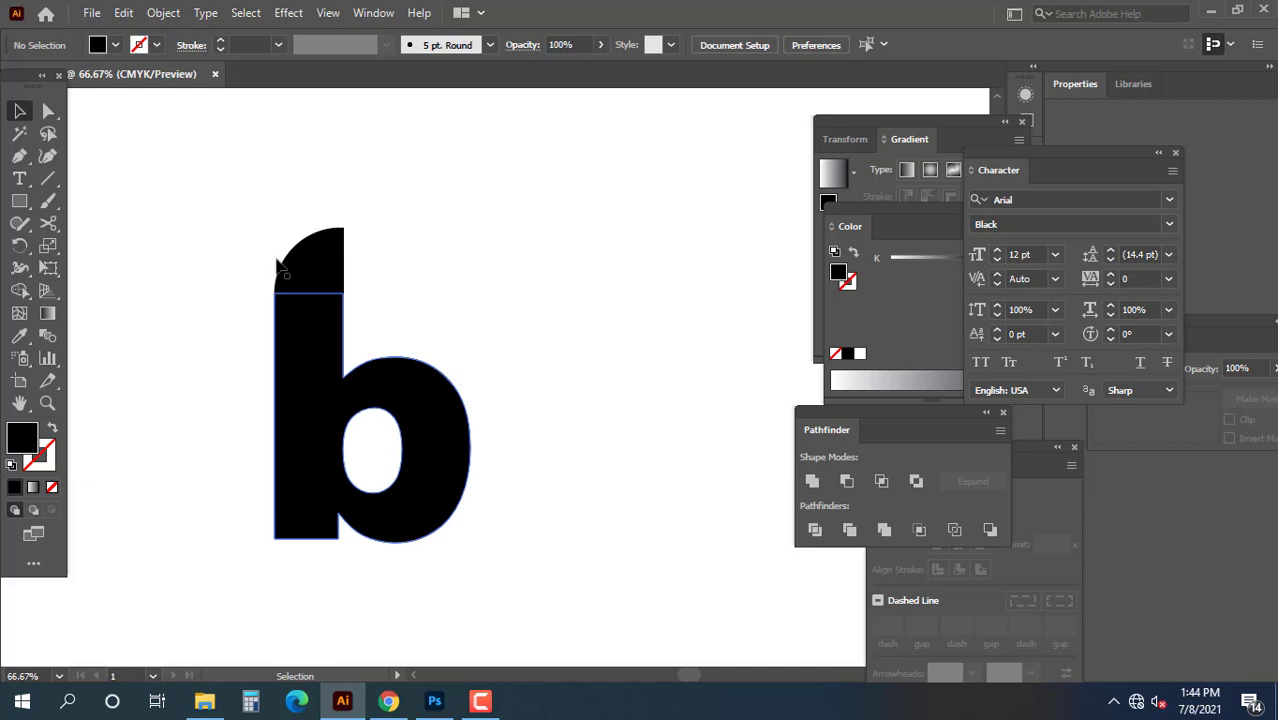
# Step: Shorten the b and its quarter-circle cap slightly in height, unite them into one shape and deselect it
pyautogui.hotkey('ctrl', 'a')
pyautogui.moveTo(368, 541); pyautogui.dragTo(368, 521)
pyautogui.click(260, 462)
pyautogui.moveTo(234, 252); pyautogui.dragTo(502, 558)
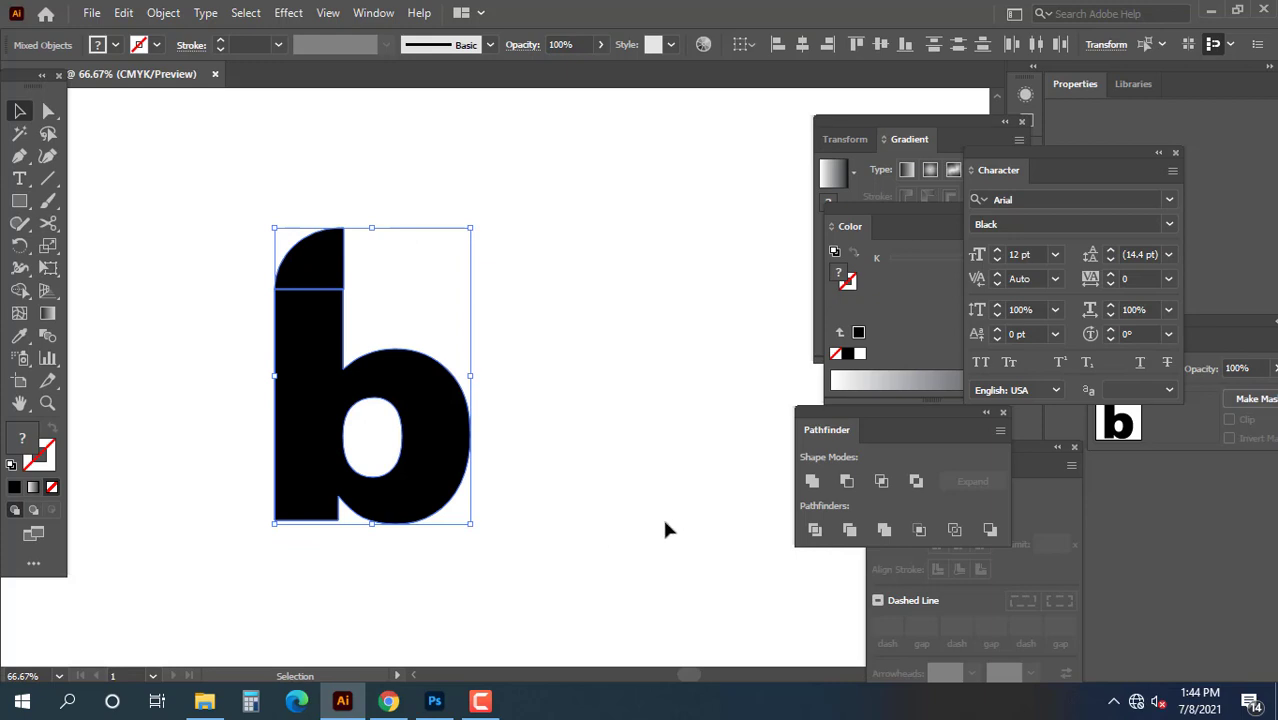
pyautogui.click(811, 482)
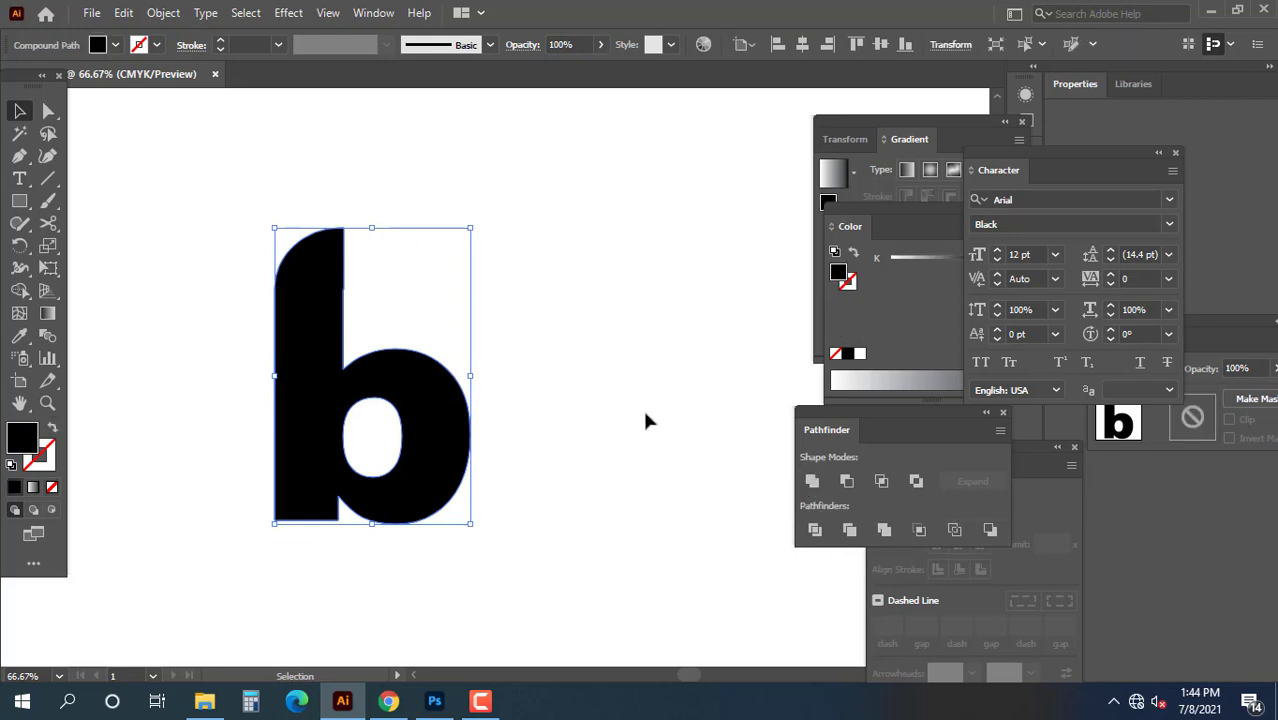
pyautogui.click(611, 397)
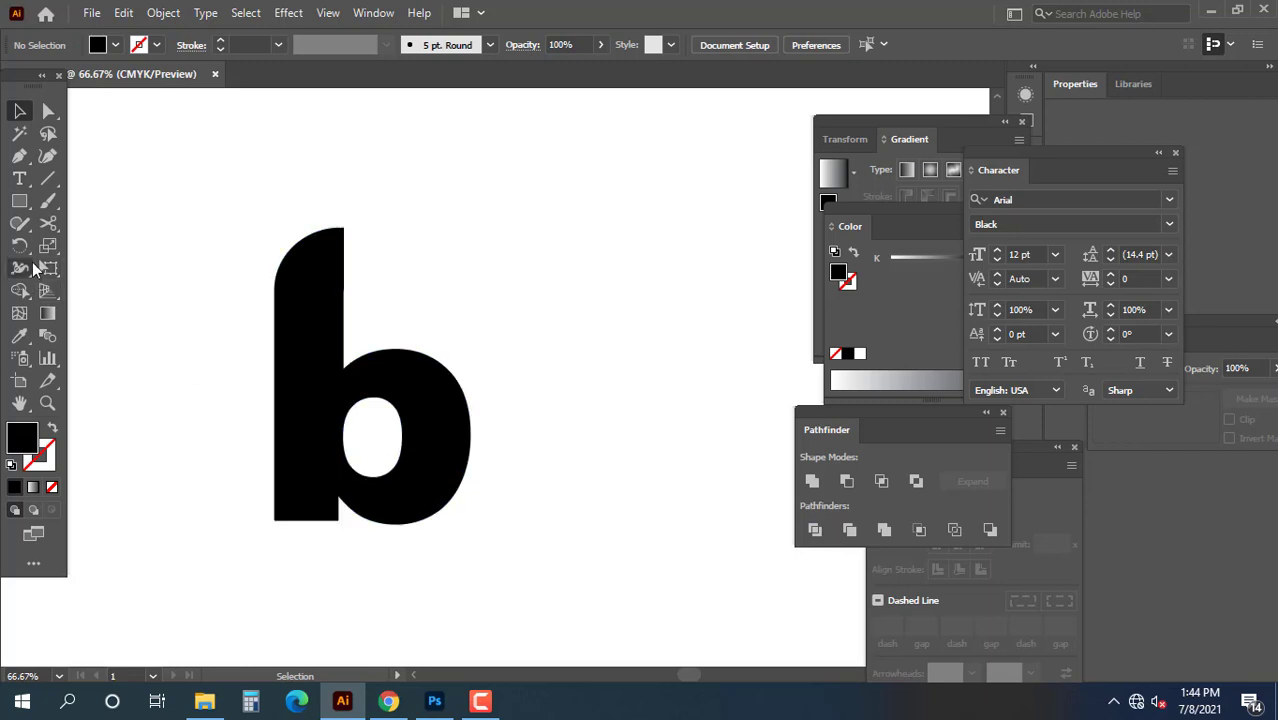
# Step: Draw a curved pen path across the stem into the b's counter, with no fill and a white stroke (K 0%)
pyautogui.click(22, 160)
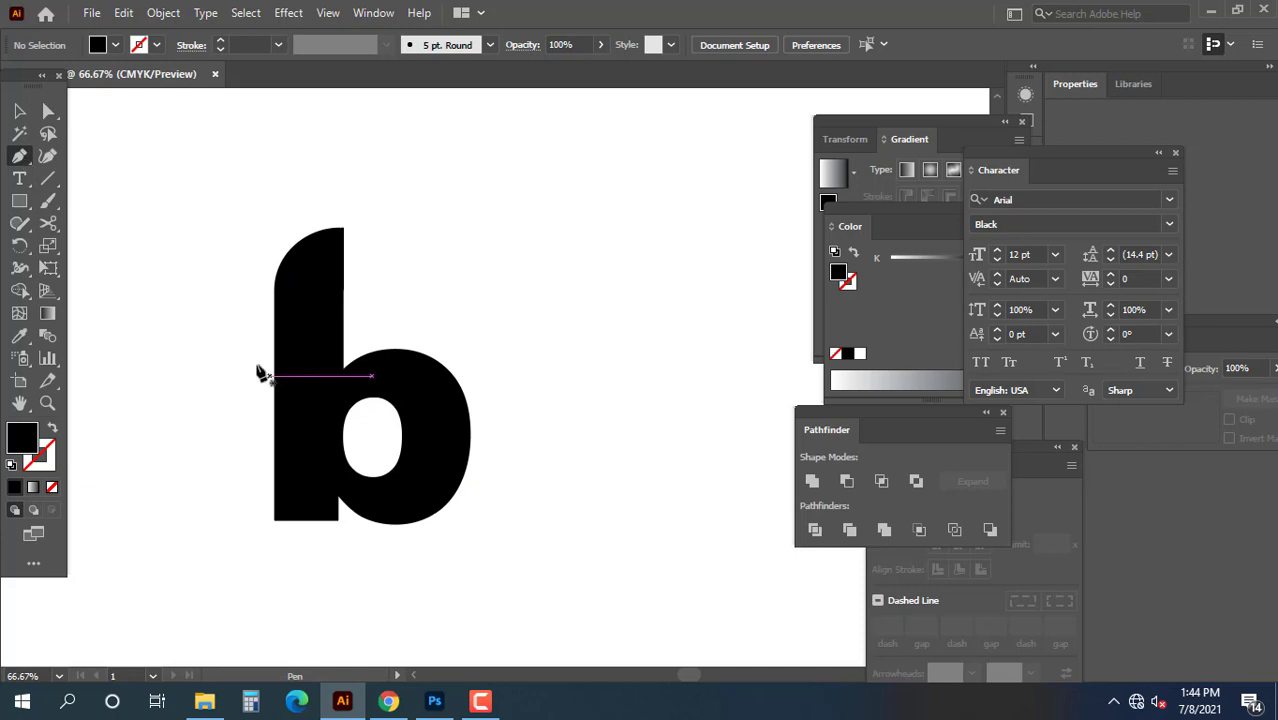
pyautogui.click(239, 347)
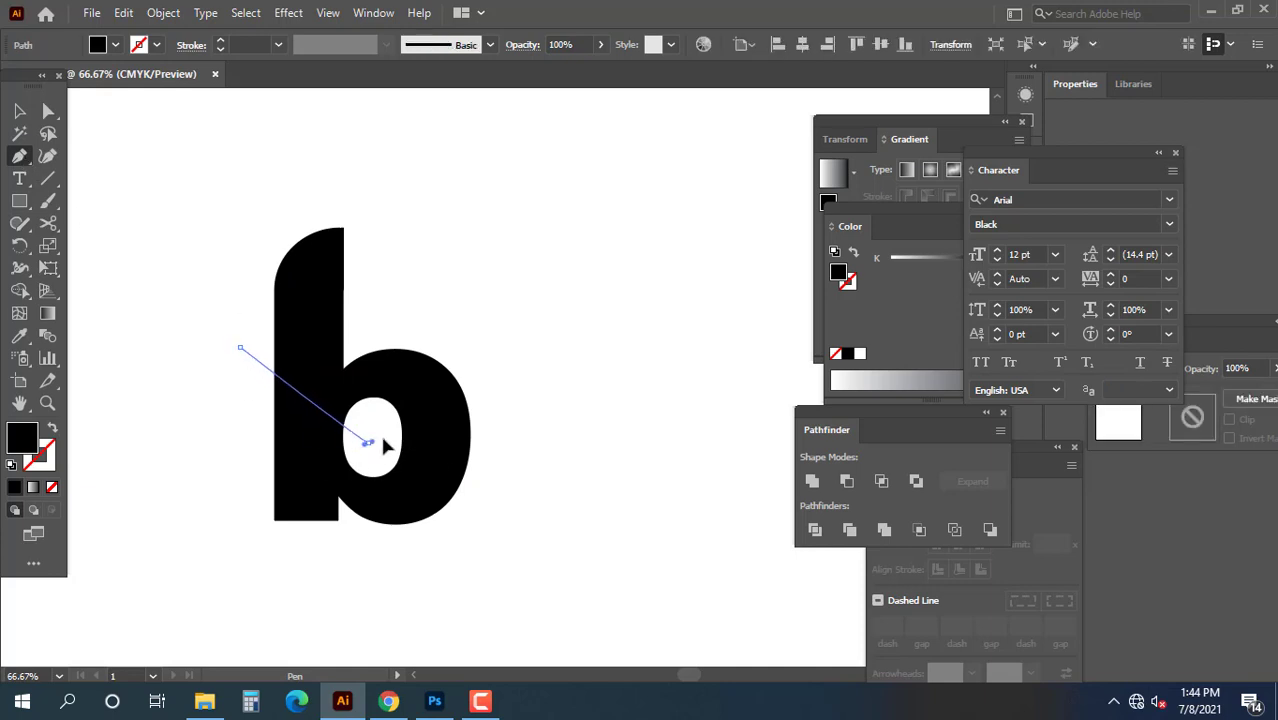
pyautogui.moveTo(368, 442); pyautogui.dragTo(452, 421)
pyautogui.click(22, 114)
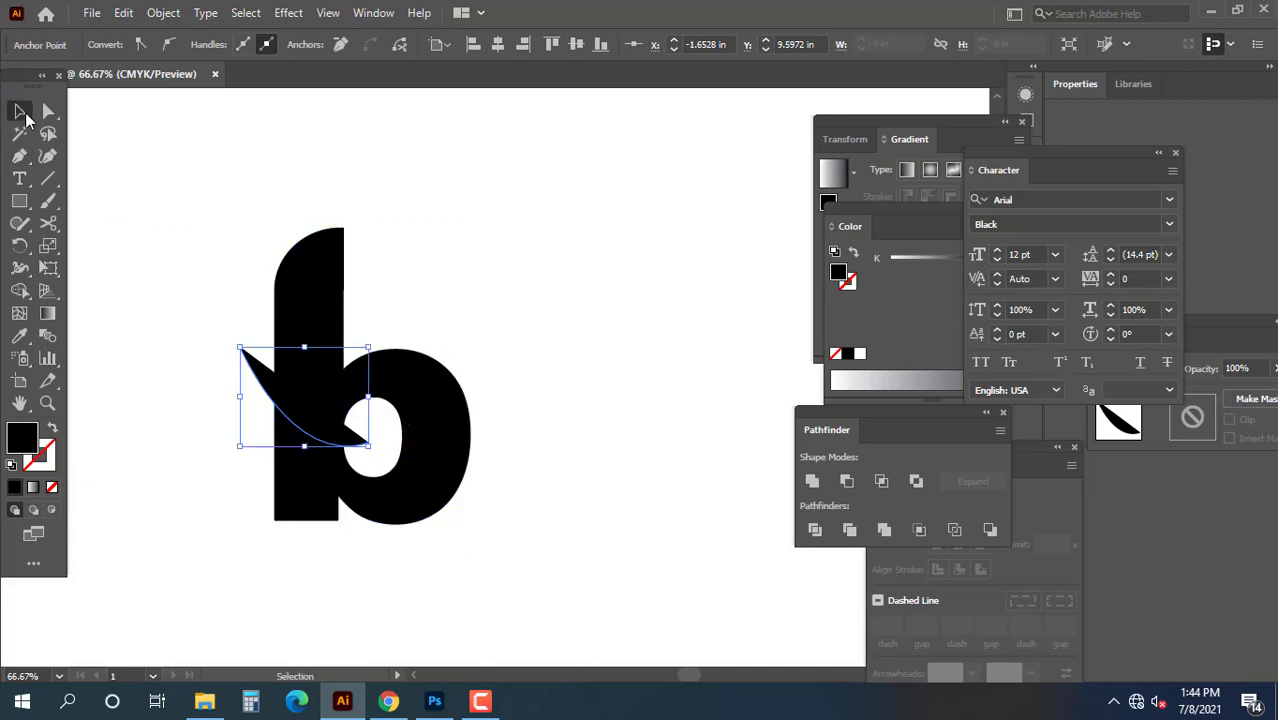
pyautogui.click(54, 428)
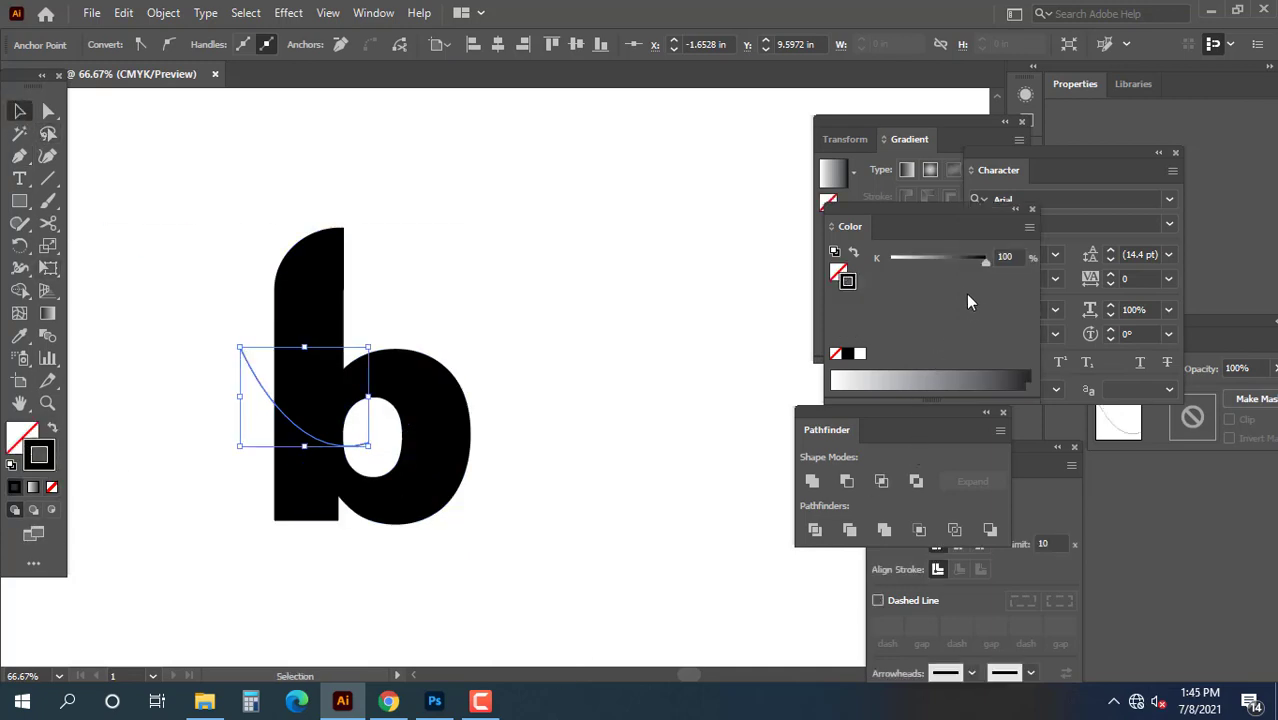
pyautogui.moveTo(961, 260); pyautogui.dragTo(894, 258)
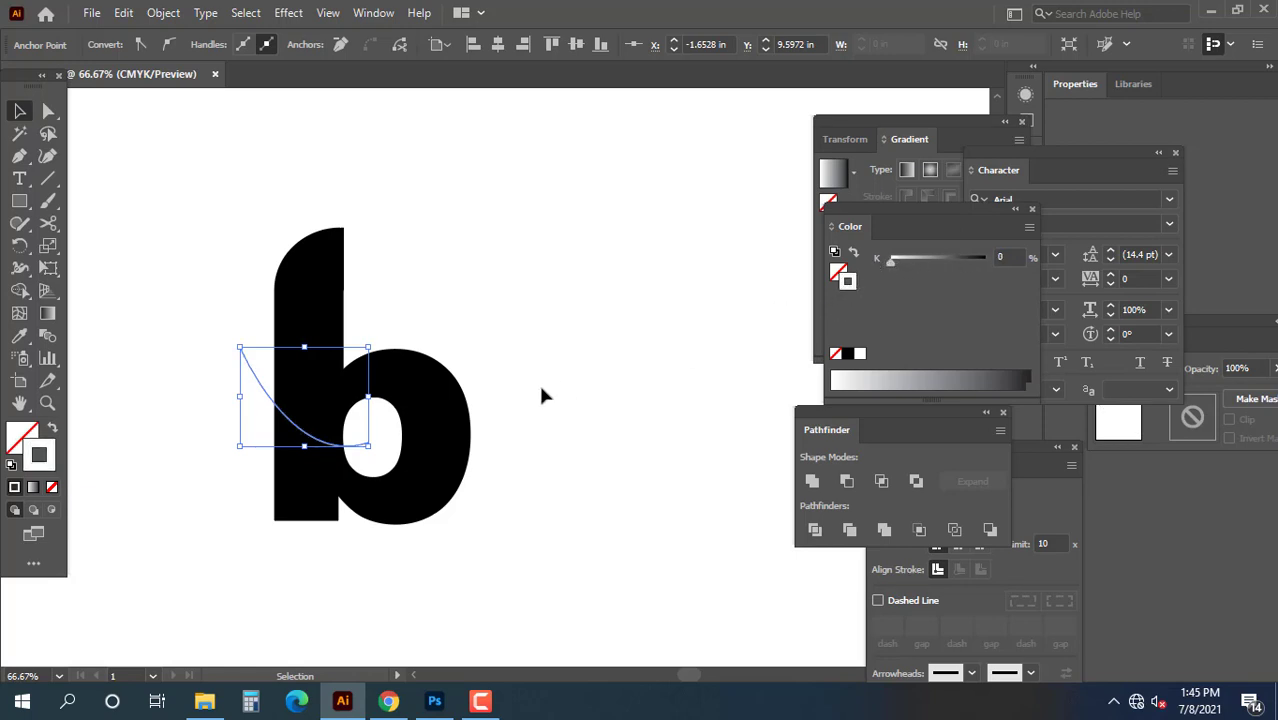
pyautogui.click(568, 380)
pyautogui.moveTo(198, 195); pyautogui.dragTo(455, 530)
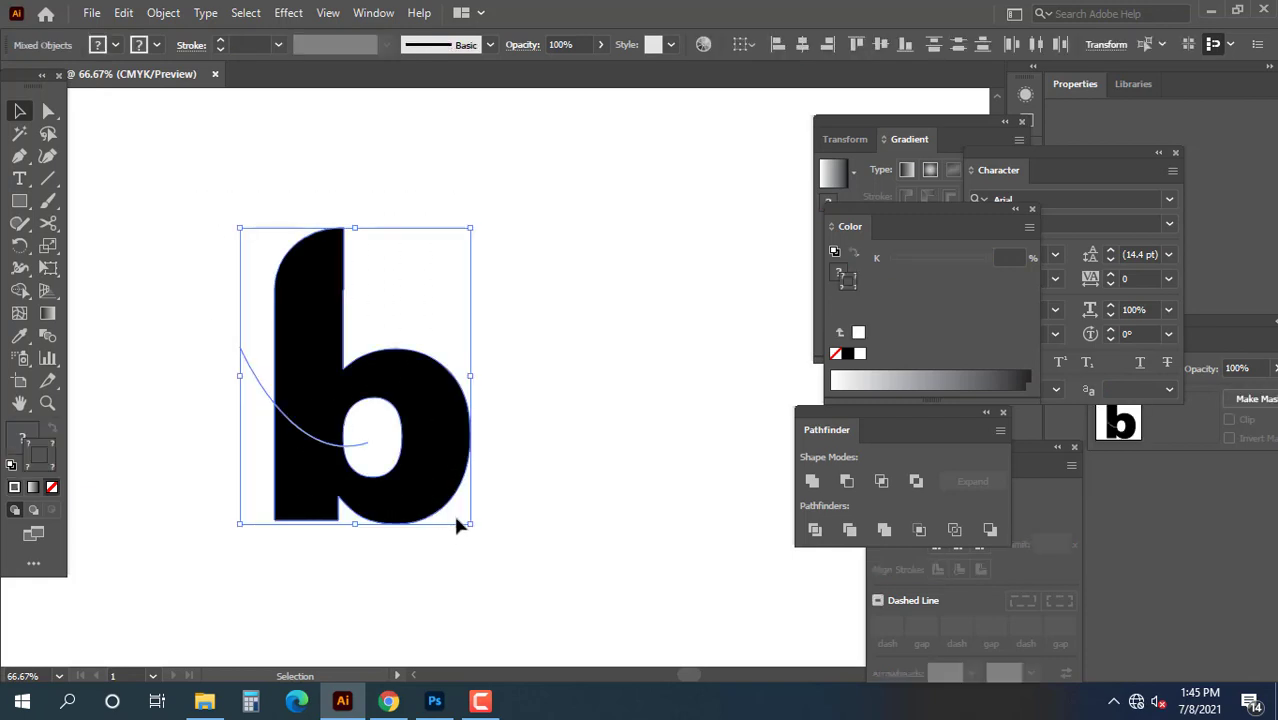
pyautogui.click(813, 530)
pyautogui.hotkey('ctrl', 'z')
pyautogui.click(625, 465)
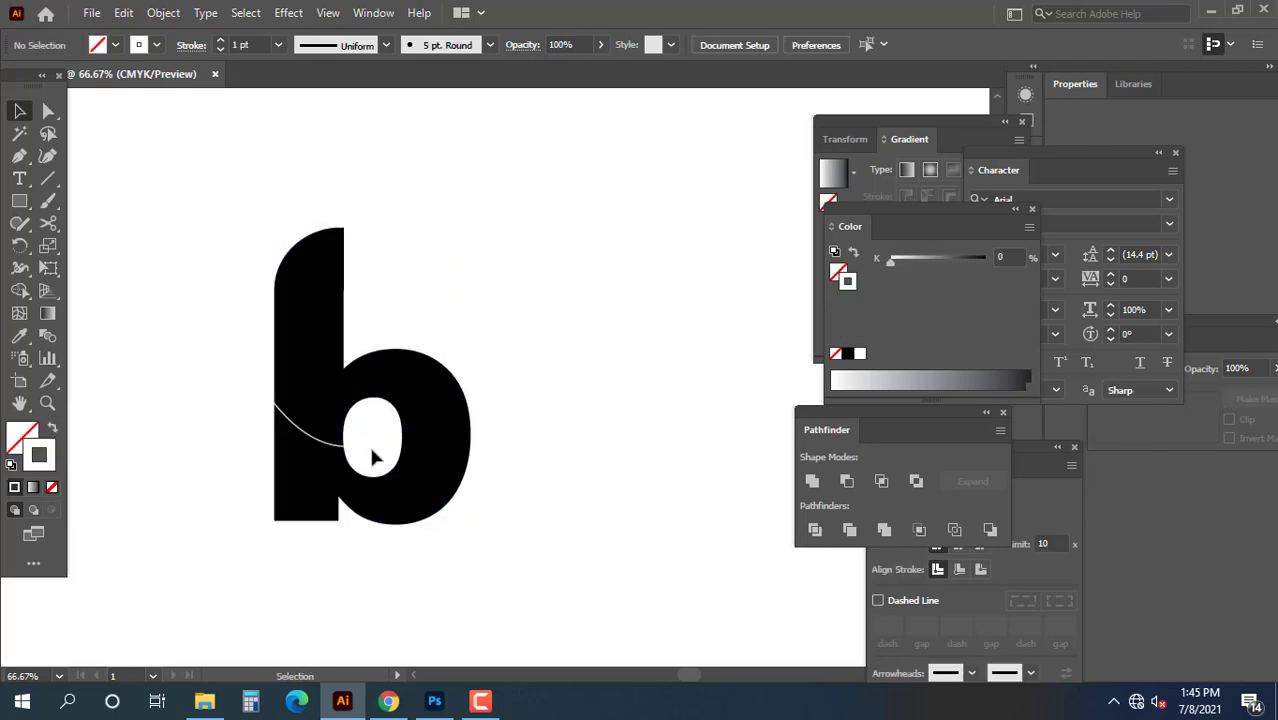
# Step: Duplicate the white curve beside the letter and give the copy a CMYK stroke of C 100%, M 0%, Y 0%, K 0%
pyautogui.moveTo(371, 451); pyautogui.dragTo(630, 346)
pyautogui.moveTo(907, 261); pyautogui.dragTo(1053, 262)
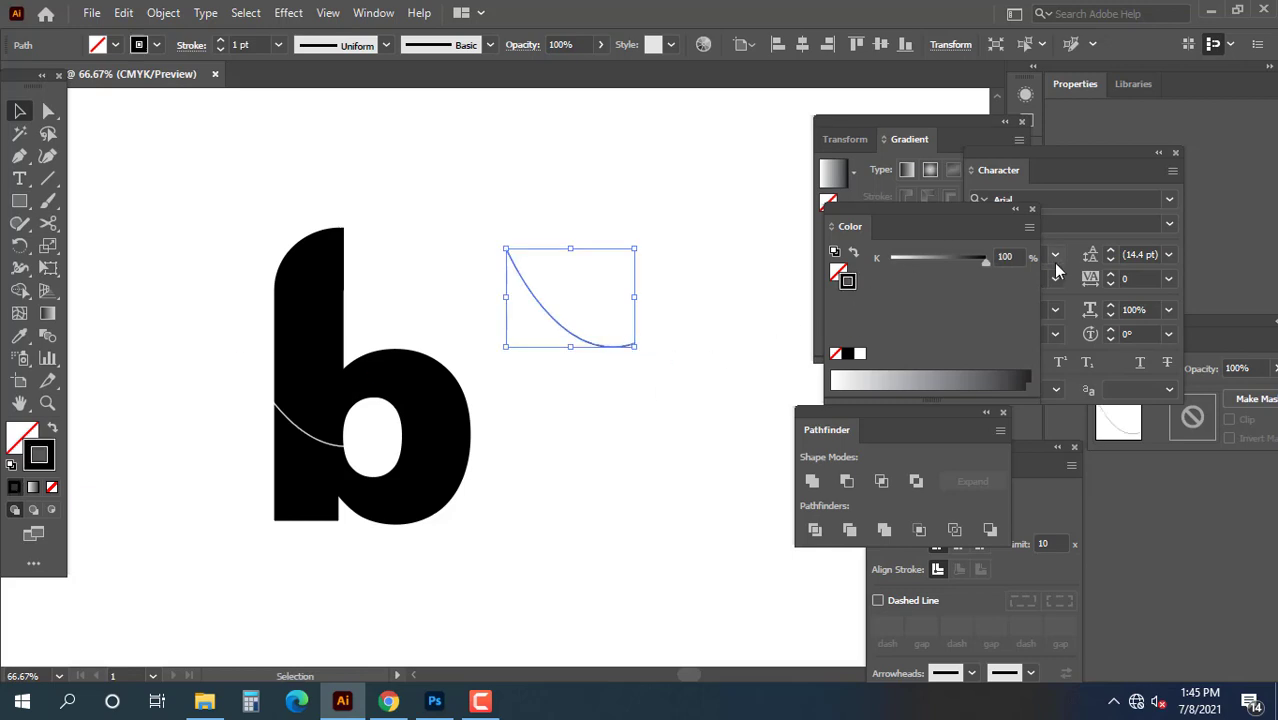
pyautogui.click(1030, 229)
pyautogui.click(1000, 320)
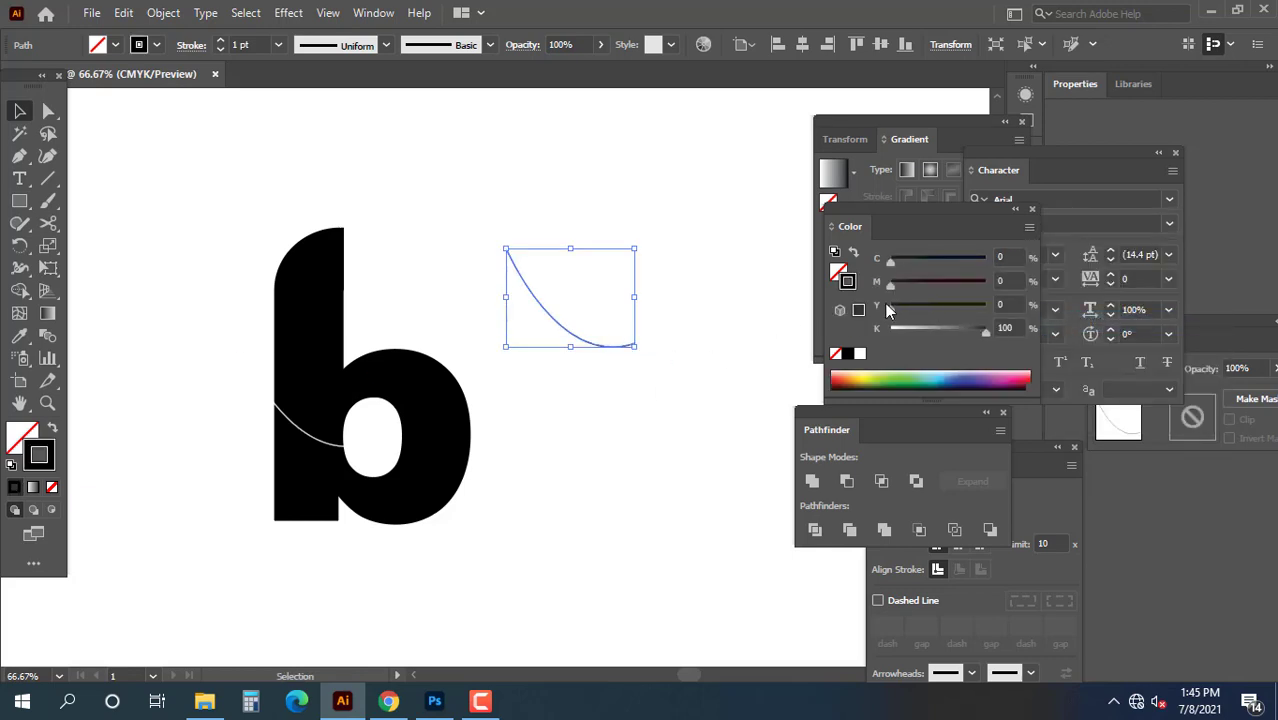
pyautogui.moveTo(946, 328); pyautogui.dragTo(880, 328)
pyautogui.moveTo(911, 261); pyautogui.dragTo(995, 261)
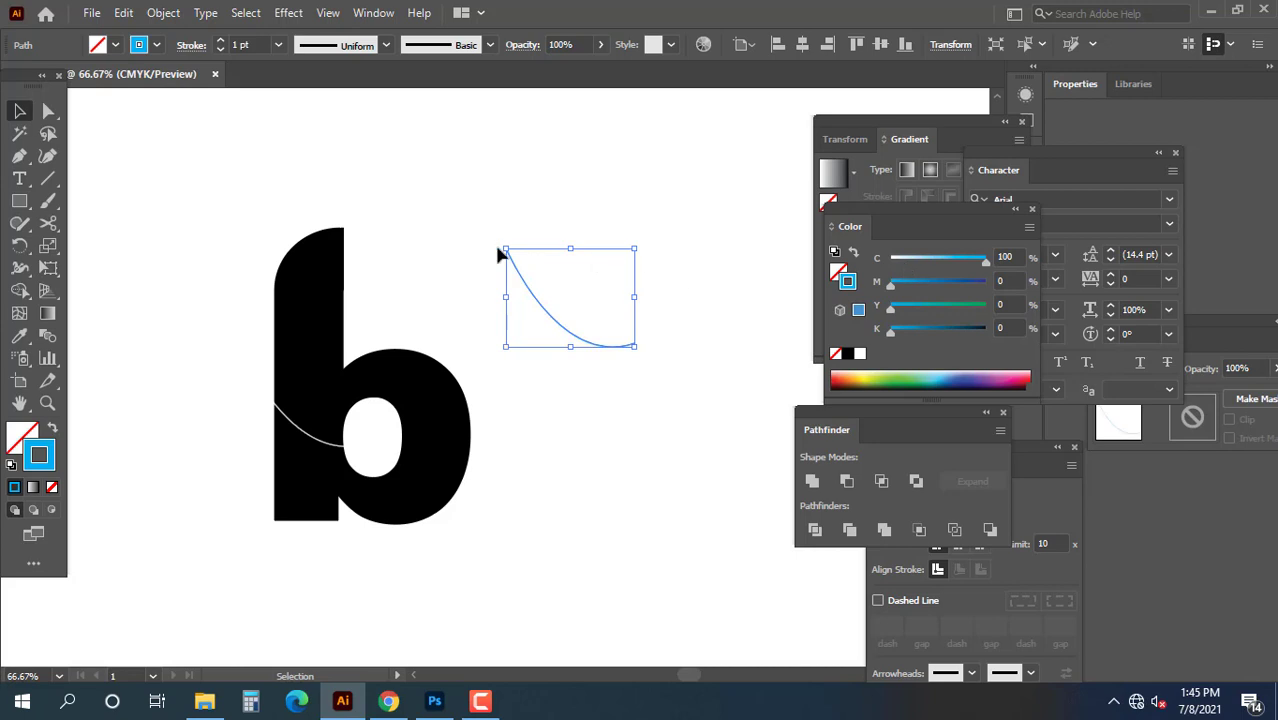
# Step: Rotate the cyan curve and place it across the bowl so it continues from the white curve's end
pyautogui.moveTo(498, 247); pyautogui.dragTo(412, 433)
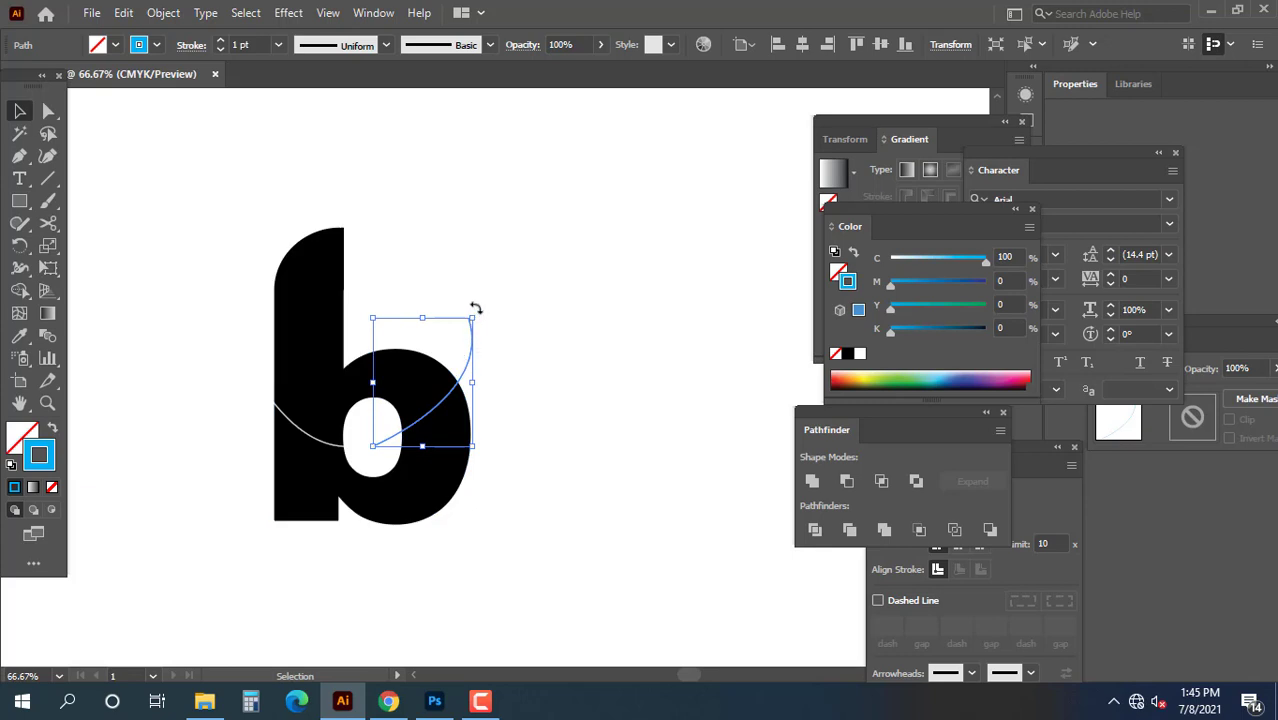
pyautogui.moveTo(476, 308); pyautogui.dragTo(491, 338)
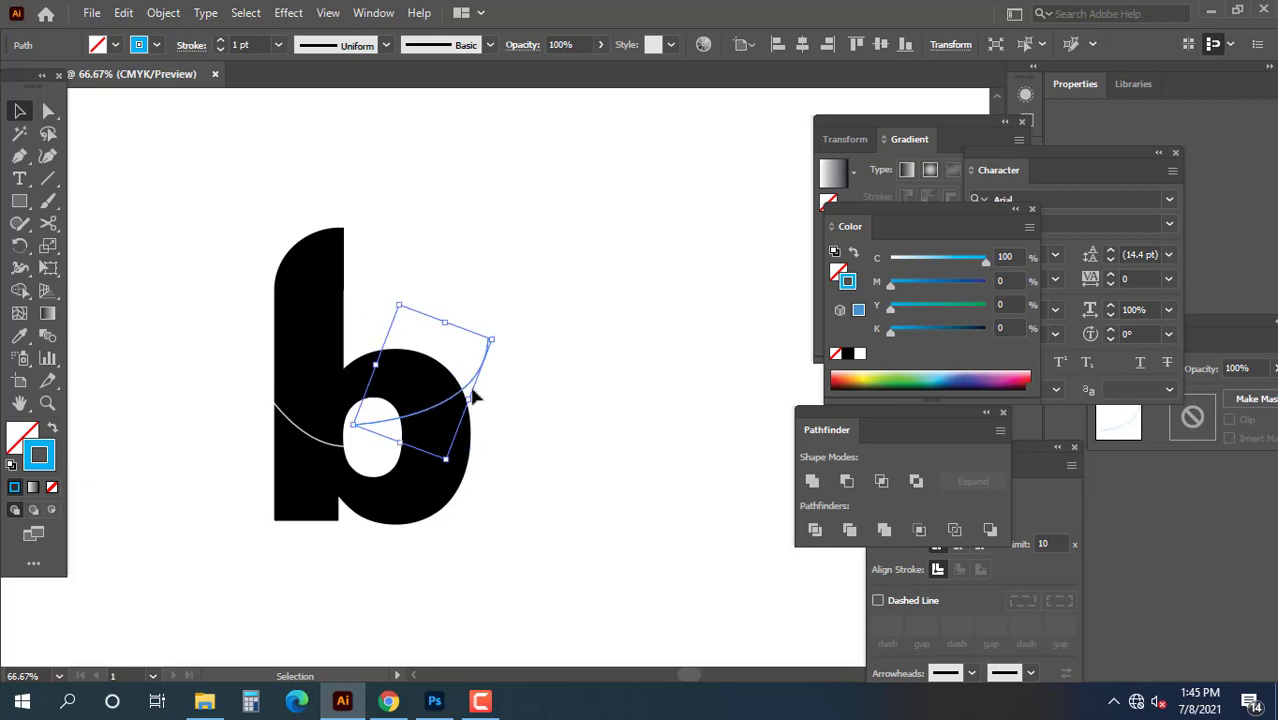
pyautogui.moveTo(474, 389); pyautogui.dragTo(460, 411)
pyautogui.click(519, 431)
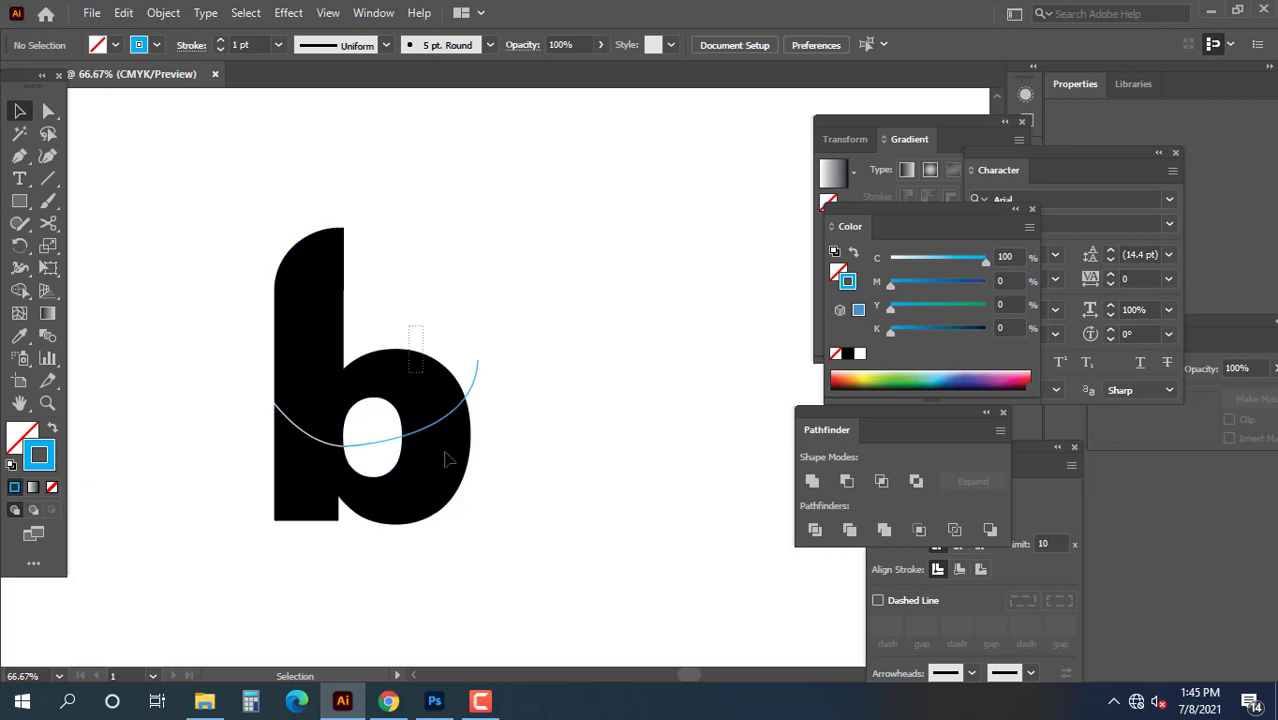
pyautogui.hotkey('ctrl', 'a')
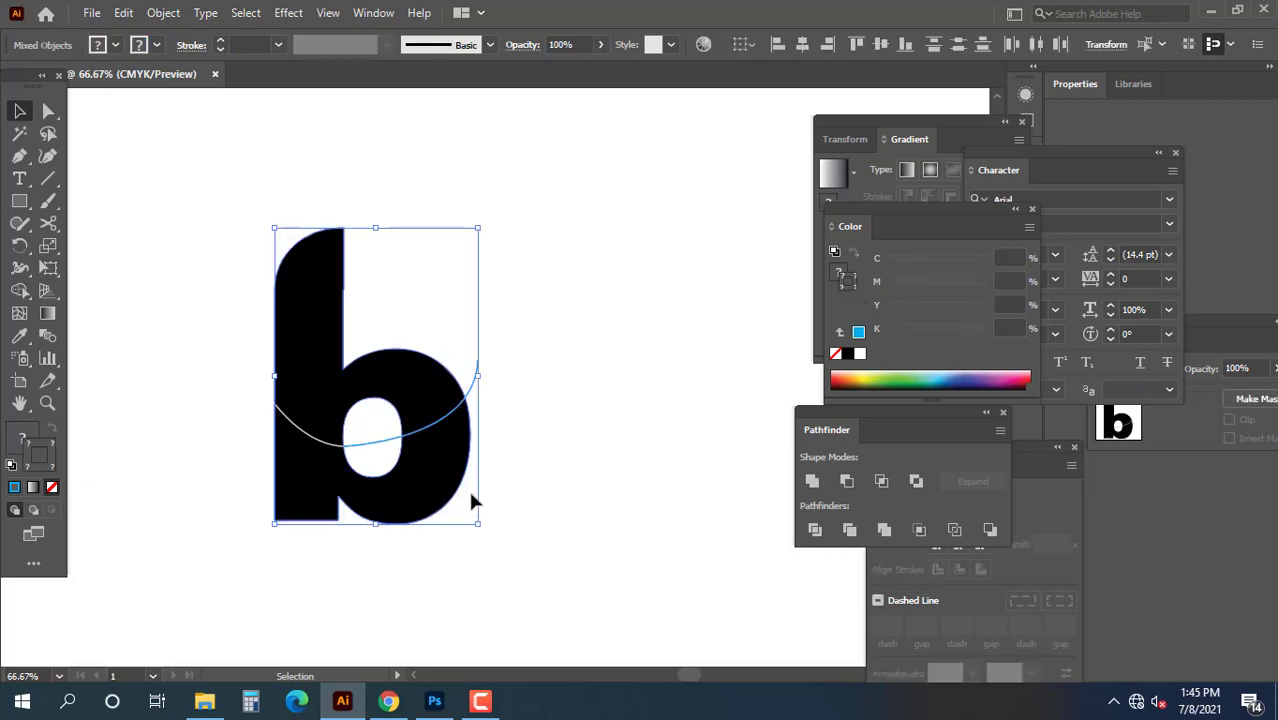
pyautogui.click(815, 529)
pyautogui.click(560, 539)
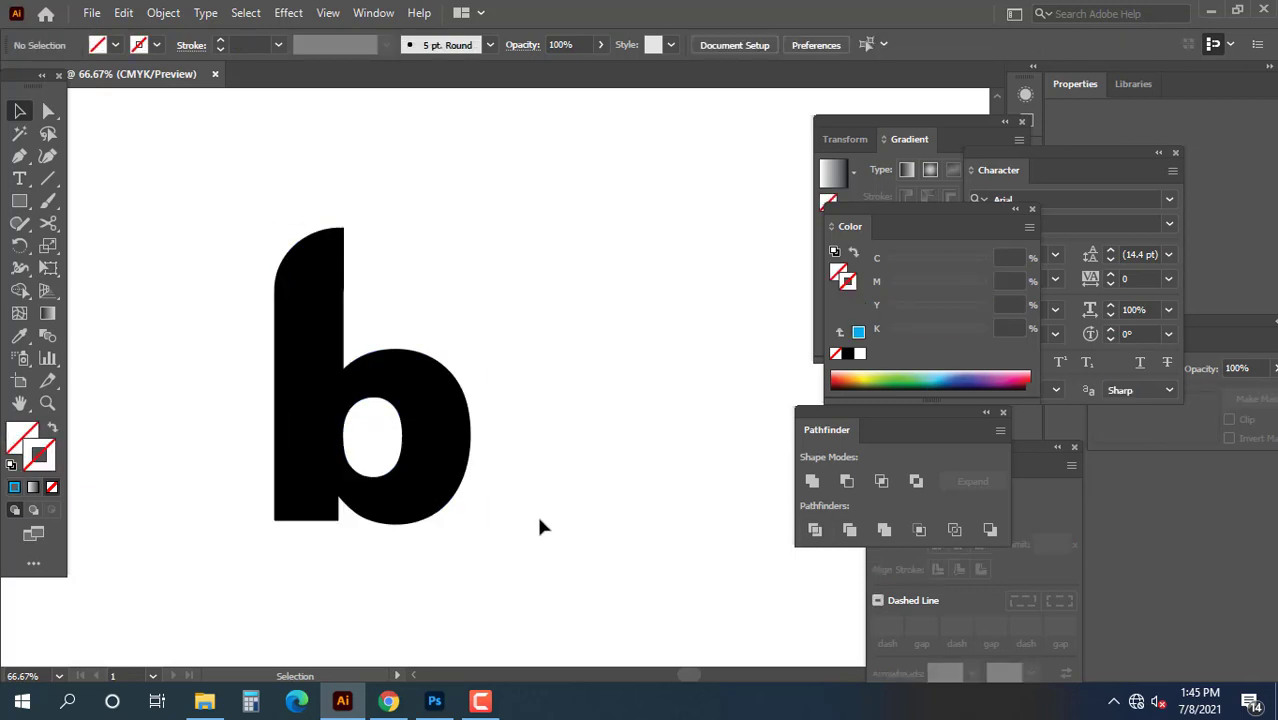
pyautogui.hotkey('ctrl', 'z')
pyautogui.click(536, 522)
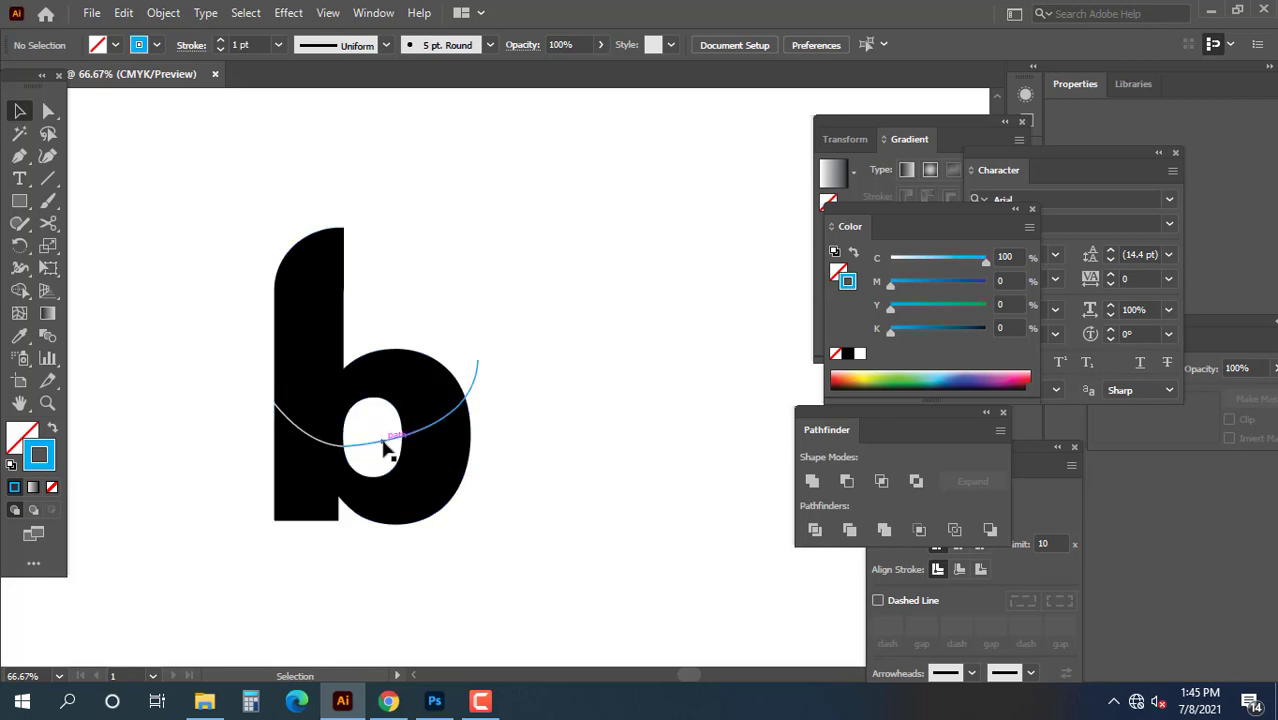
# Step: Shift the cyan curve slightly to the right so its inner end sits inside the b's counter
pyautogui.moveTo(385, 442); pyautogui.dragTo(397, 442)
pyautogui.moveTo(175, 289); pyautogui.dragTo(546, 530)
pyautogui.click(546, 530)
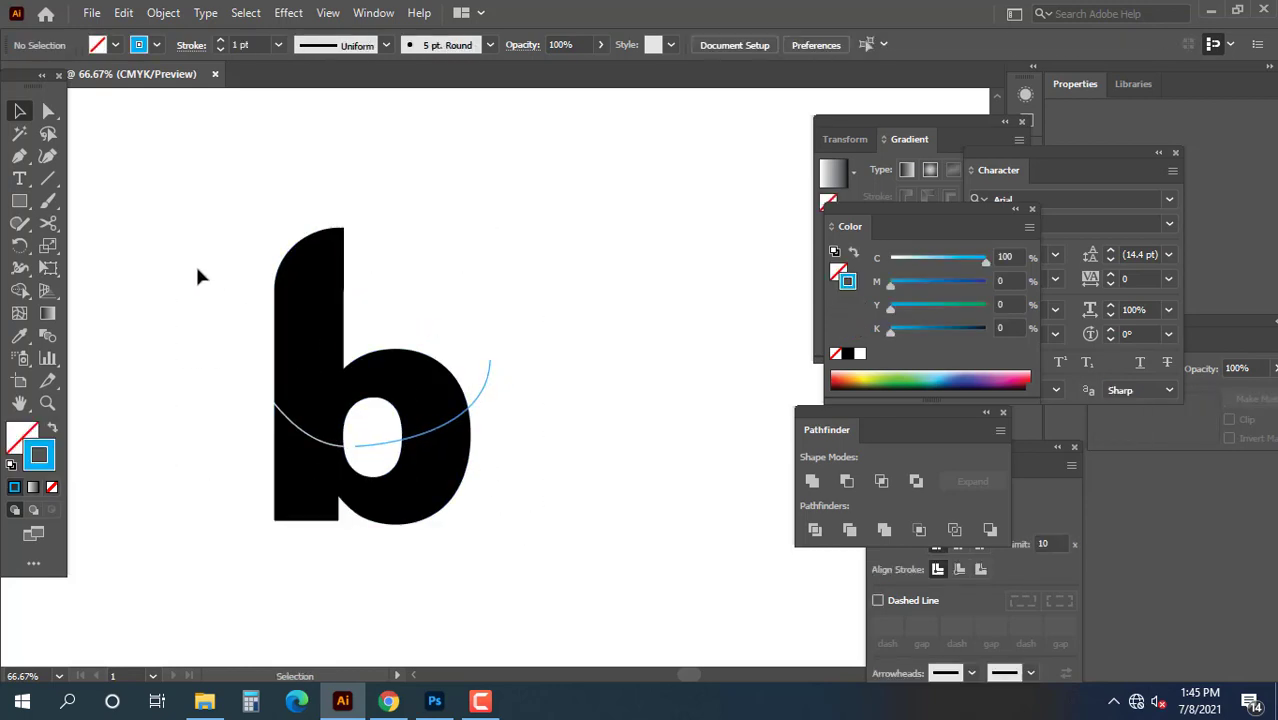
pyautogui.moveTo(197, 274); pyautogui.dragTo(546, 546)
pyautogui.click(401, 464)
pyautogui.click(370, 444)
pyautogui.moveTo(386, 466); pyautogui.dragTo(522, 471)
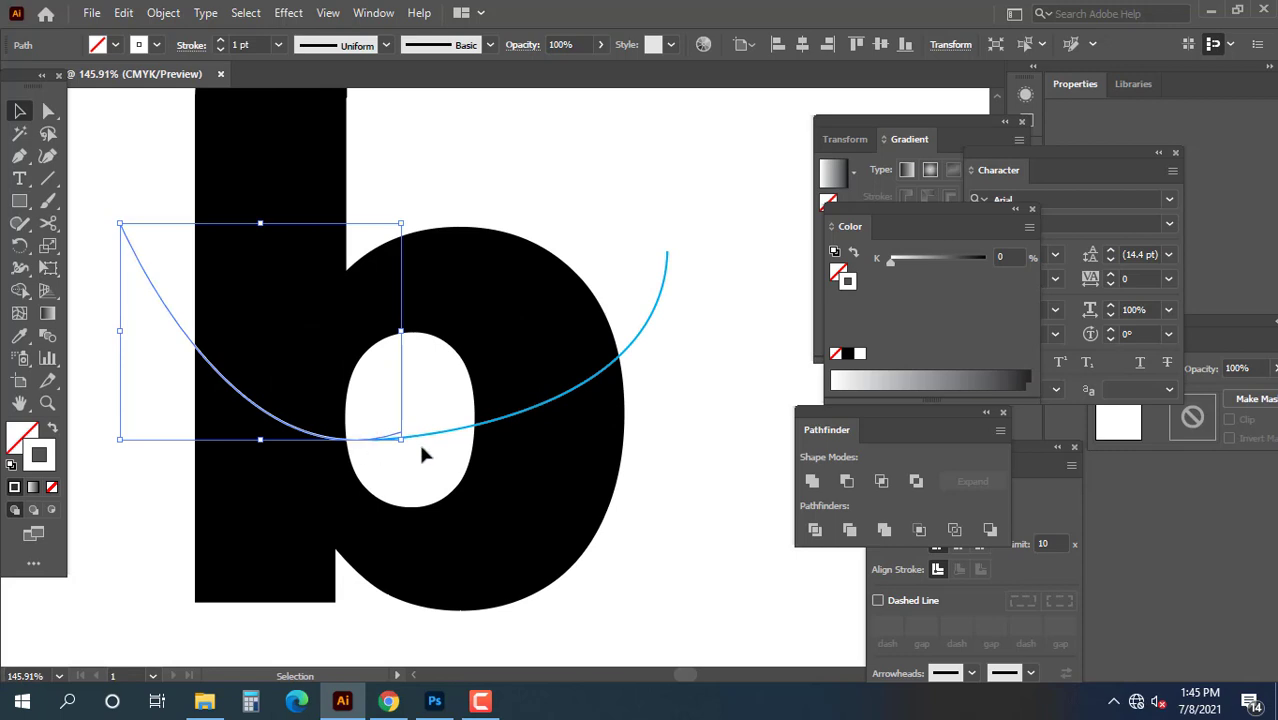
pyautogui.moveTo(448, 438); pyautogui.dragTo(467, 440)
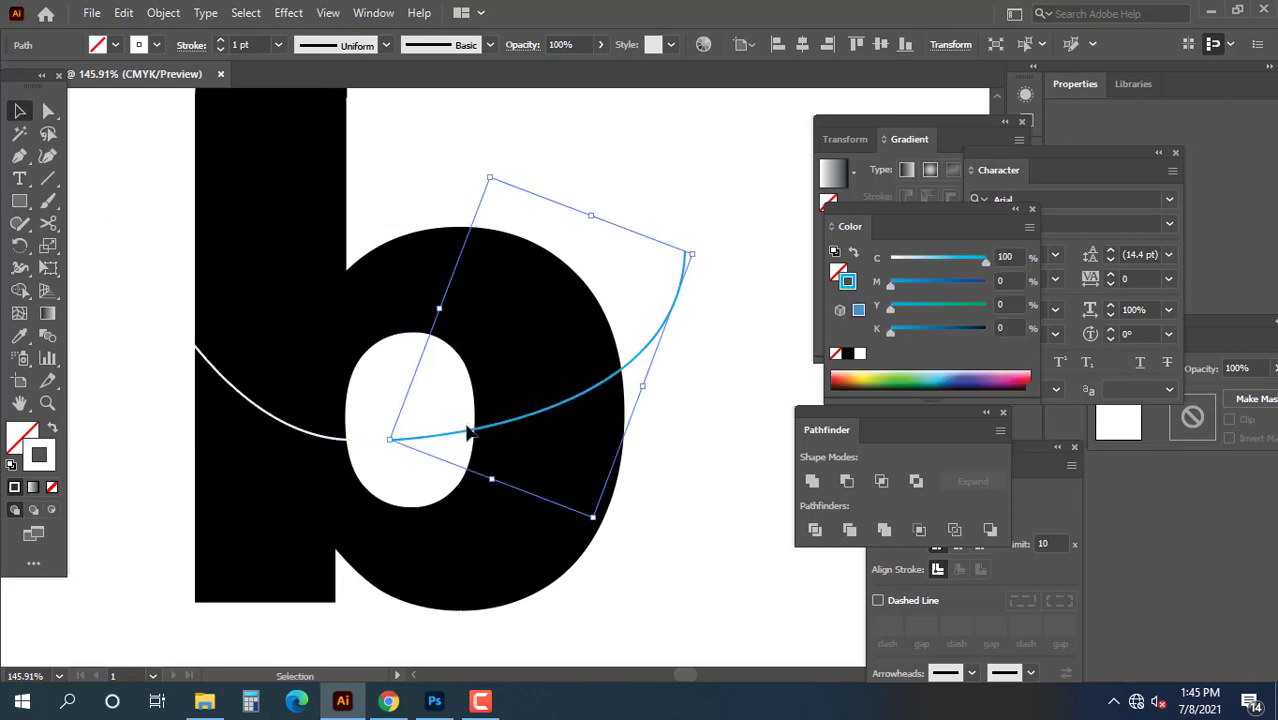
pyautogui.hotkey('ctrl', '-')
pyautogui.hotkey('ctrl', '-')
pyautogui.click(331, 397)
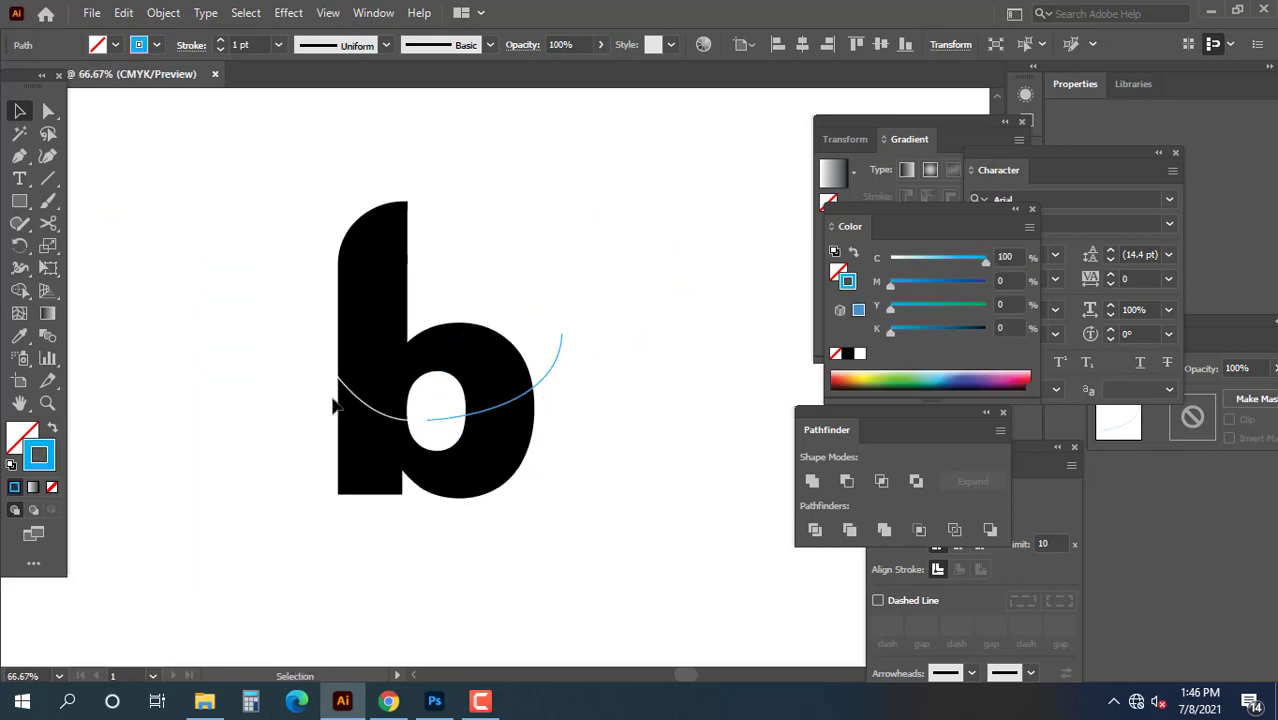
# Step: Divide the b along both curves with Pathfinder, ungroup the resulting pieces and deselect them
pyautogui.moveTo(240, 222); pyautogui.dragTo(604, 514)
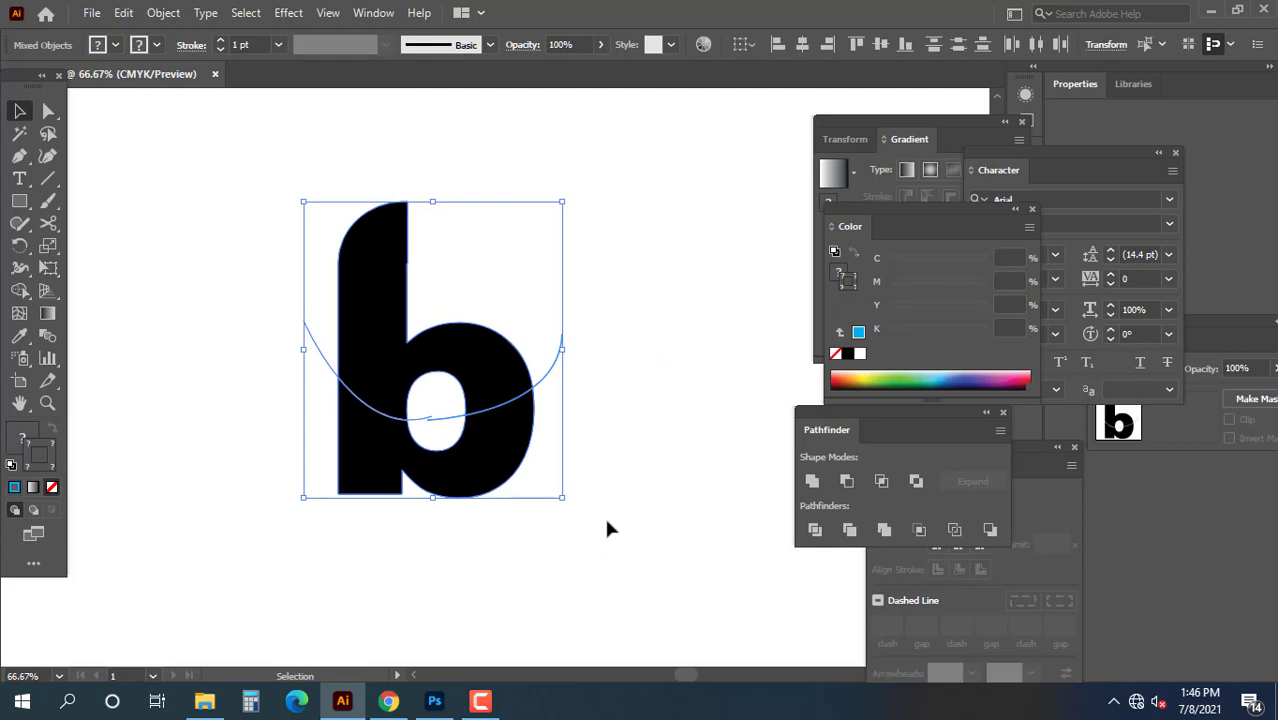
pyautogui.click(814, 532)
pyautogui.rightClick(489, 322)
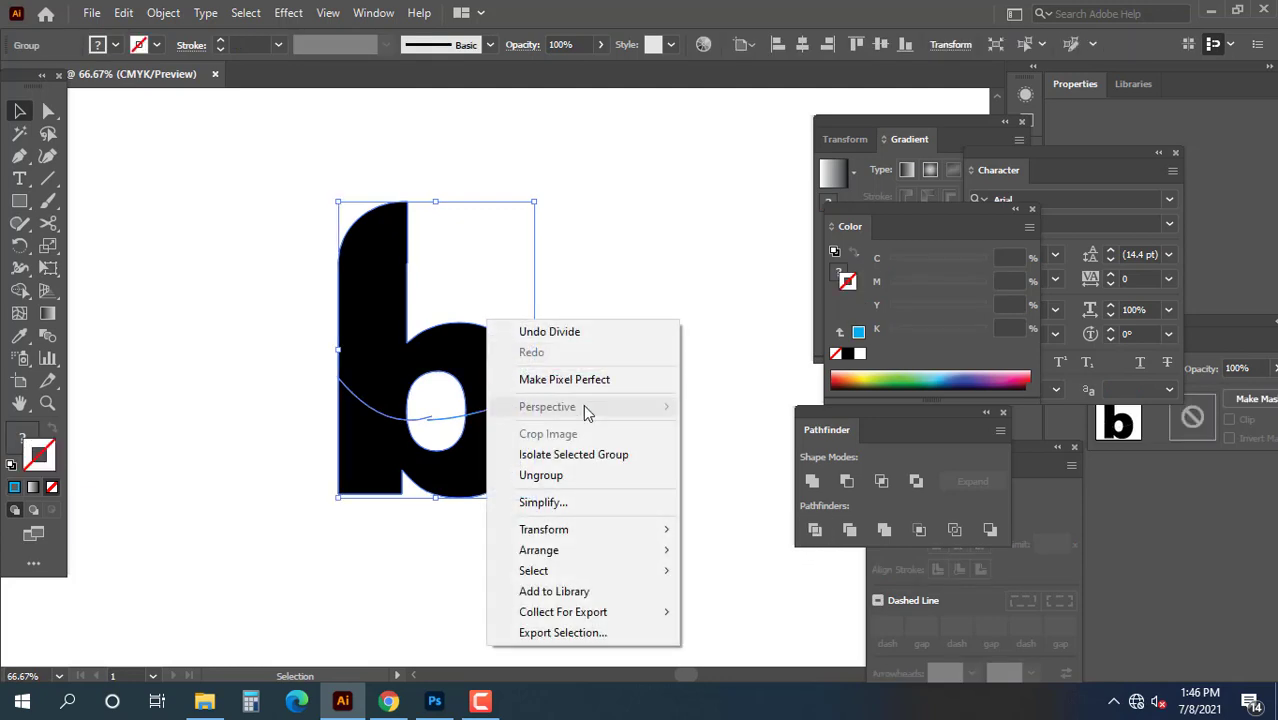
pyautogui.click(571, 476)
pyautogui.click(549, 508)
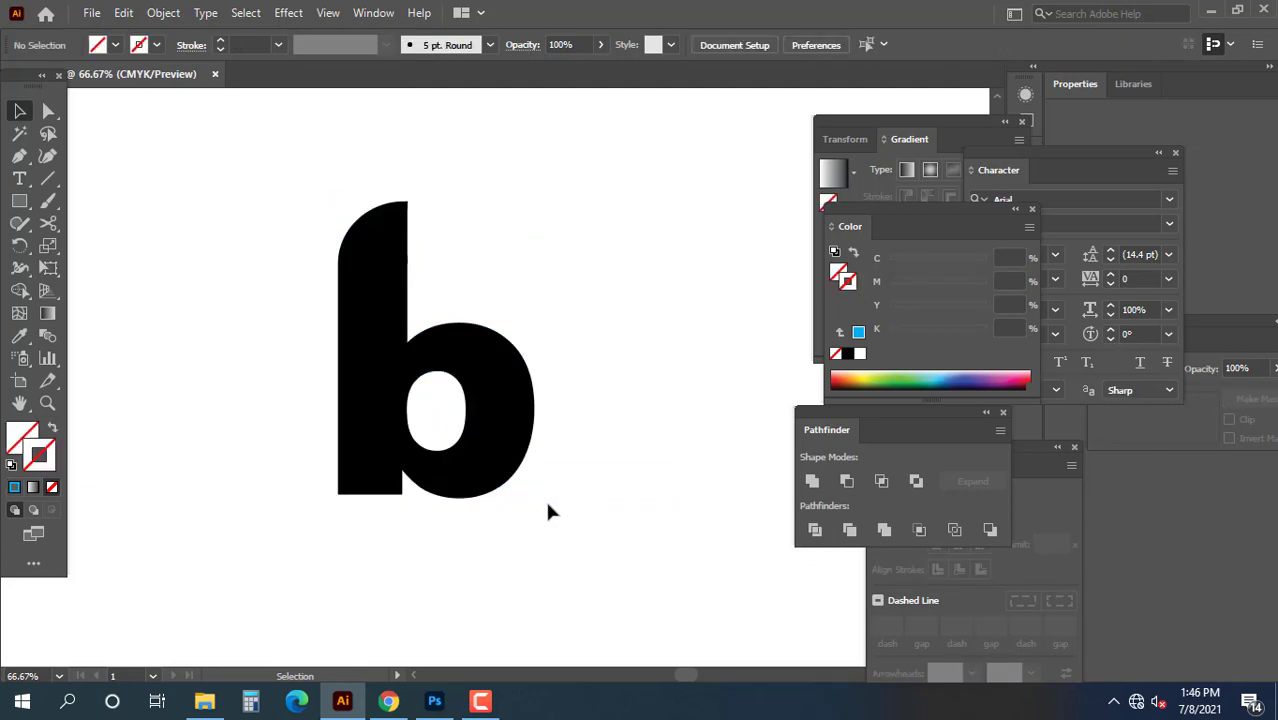
# Step: Fill the upper piece of the b with a white-to-black linear gradient and remove its stroke
pyautogui.click(380, 330)
pyautogui.moveTo(614, 320); pyautogui.dragTo(573, 325)
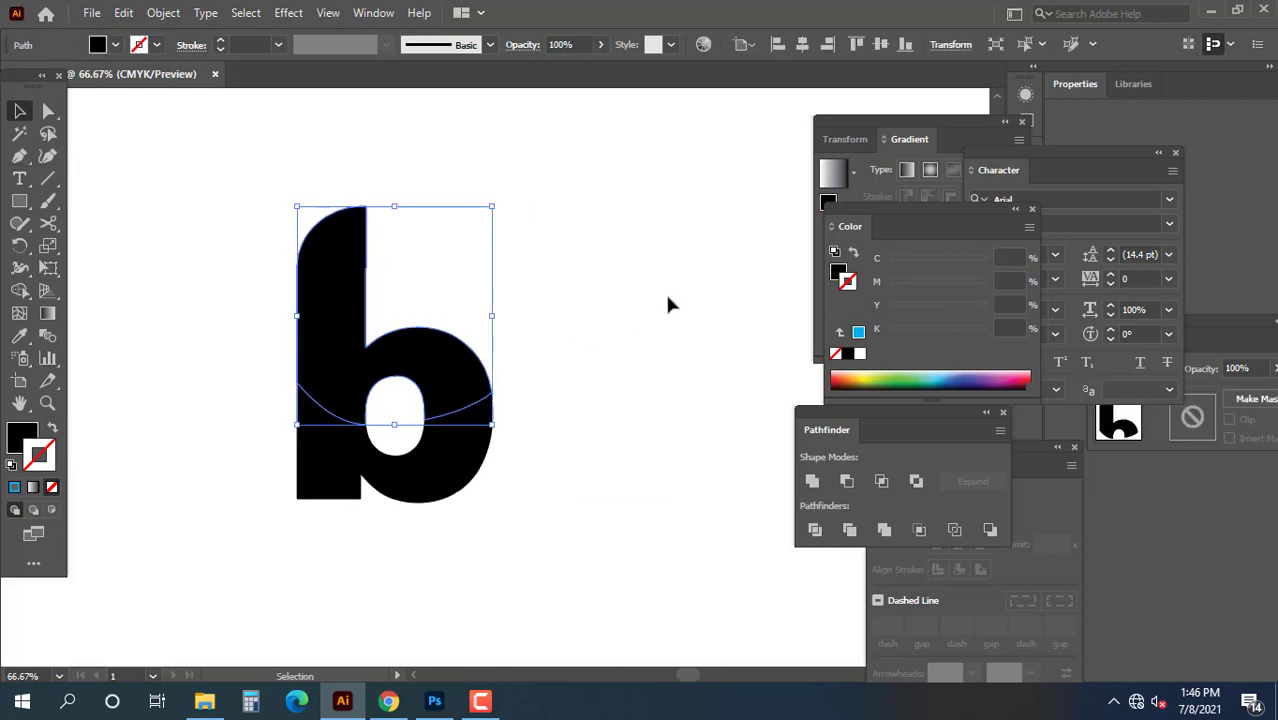
pyautogui.click(848, 140)
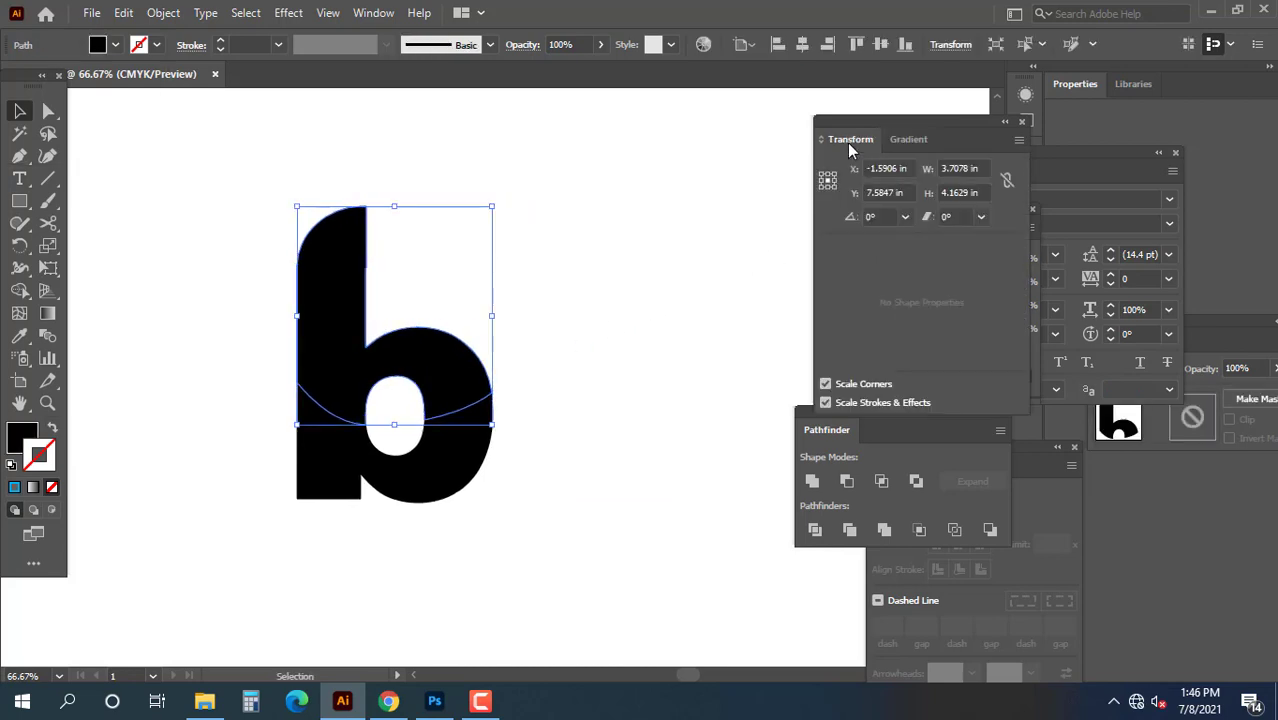
pyautogui.click(912, 140)
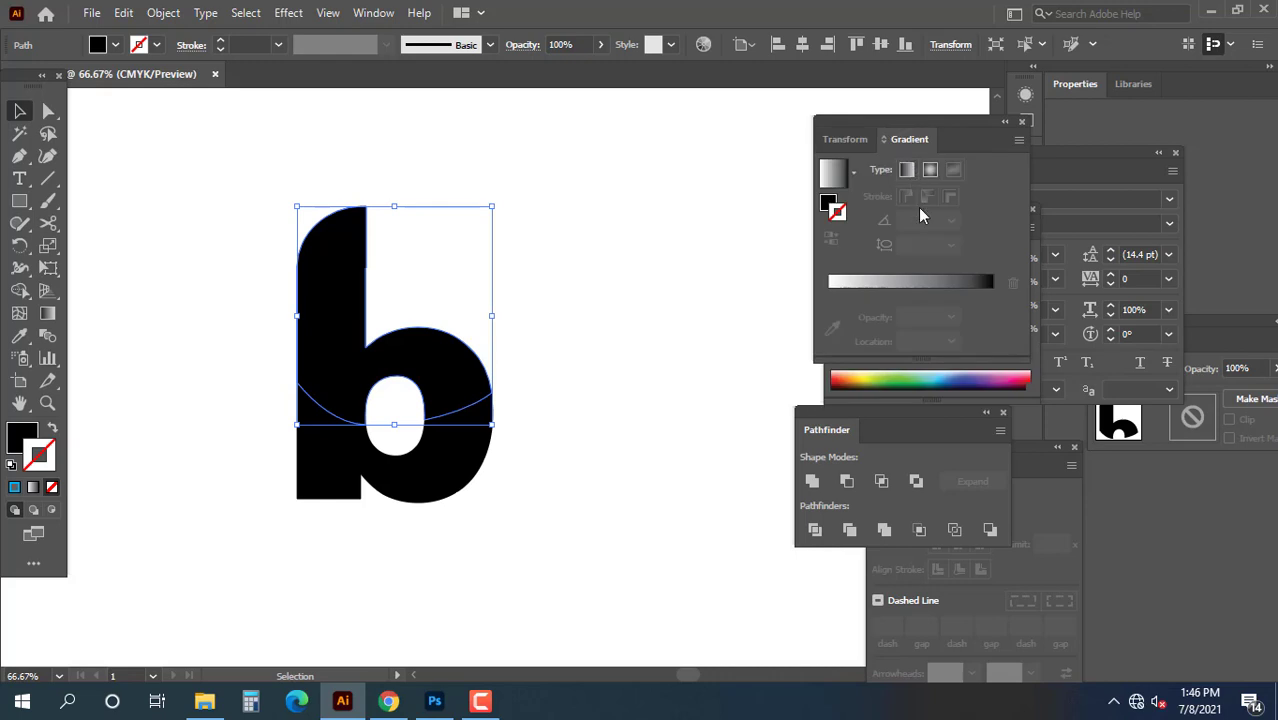
pyautogui.click(878, 284)
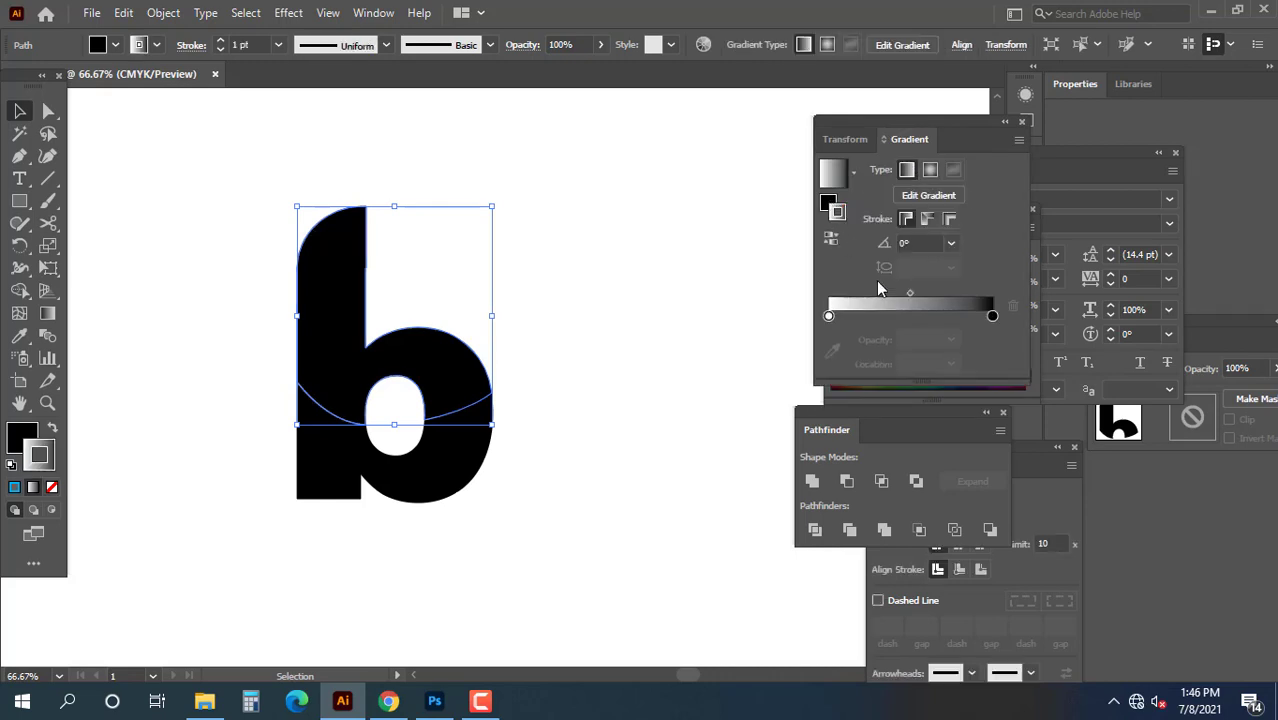
pyautogui.click(54, 429)
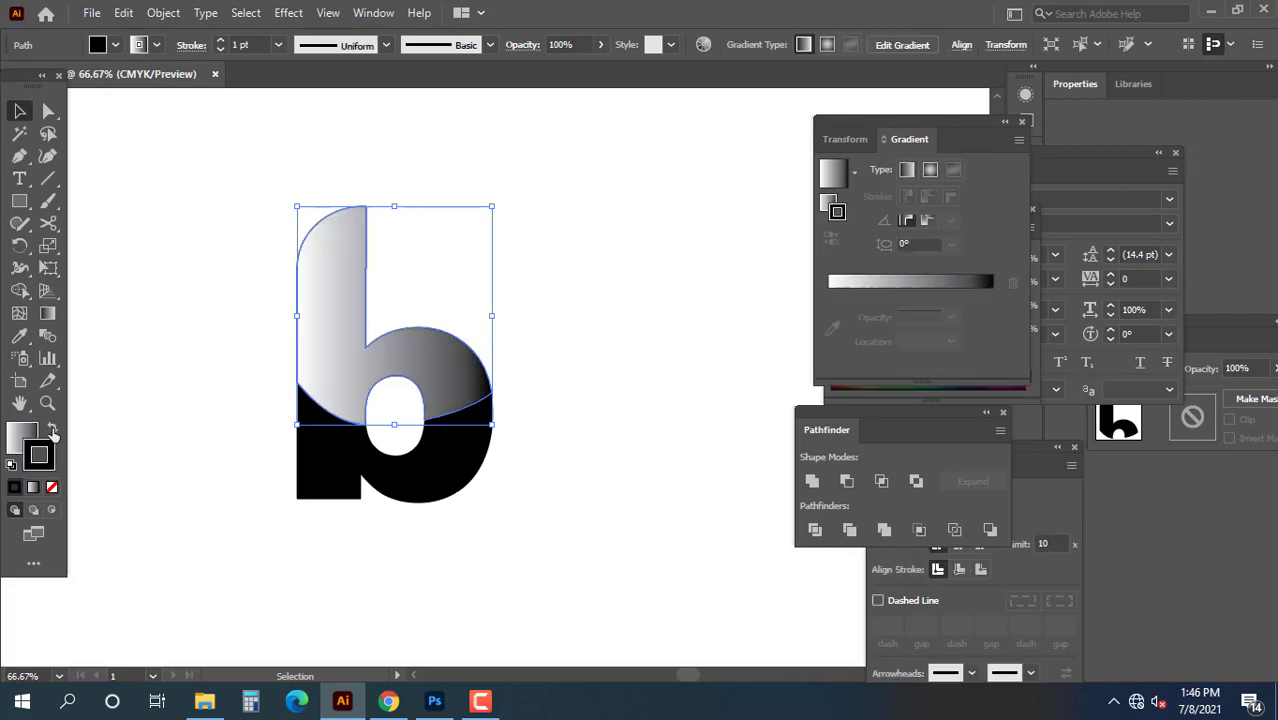
pyautogui.click(53, 489)
pyautogui.click(24, 440)
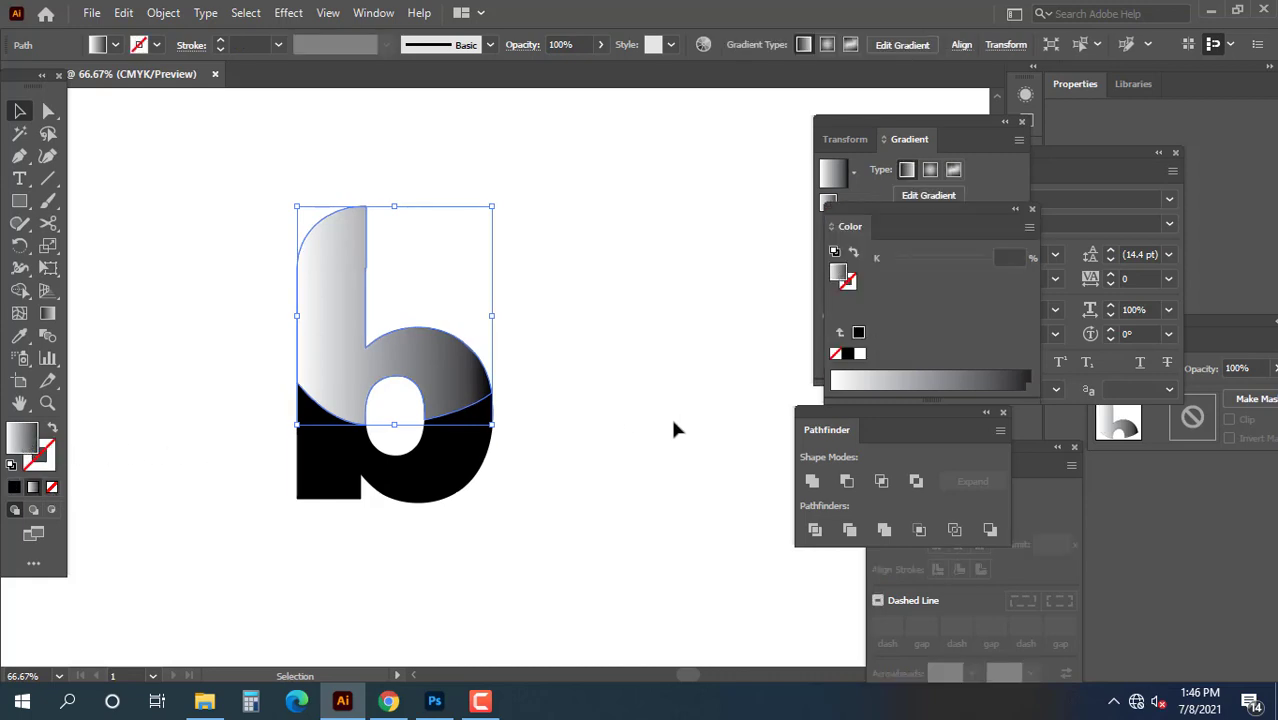
# Step: Change the black end stop of the upper piece's gradient to magenta in CMYK, C 0, M 100, Y 0, K 0
pyautogui.click(859, 354)
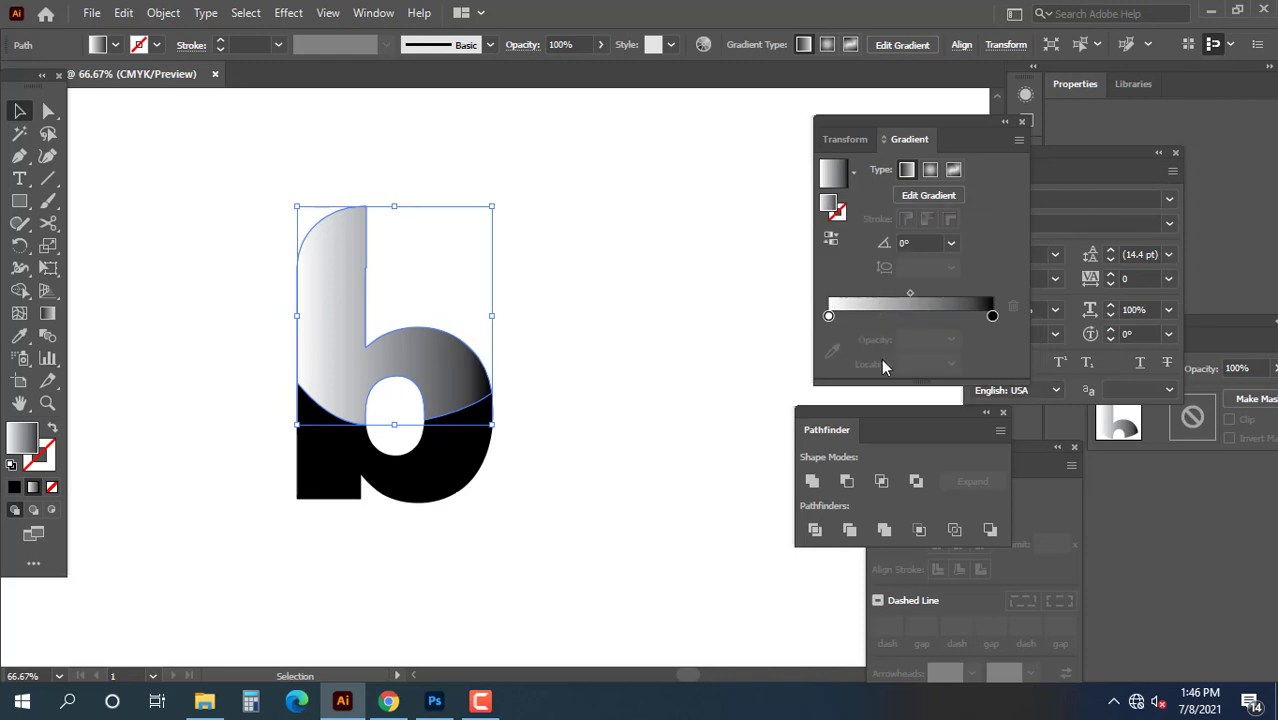
pyautogui.press('F6')
pyautogui.click(554, 341)
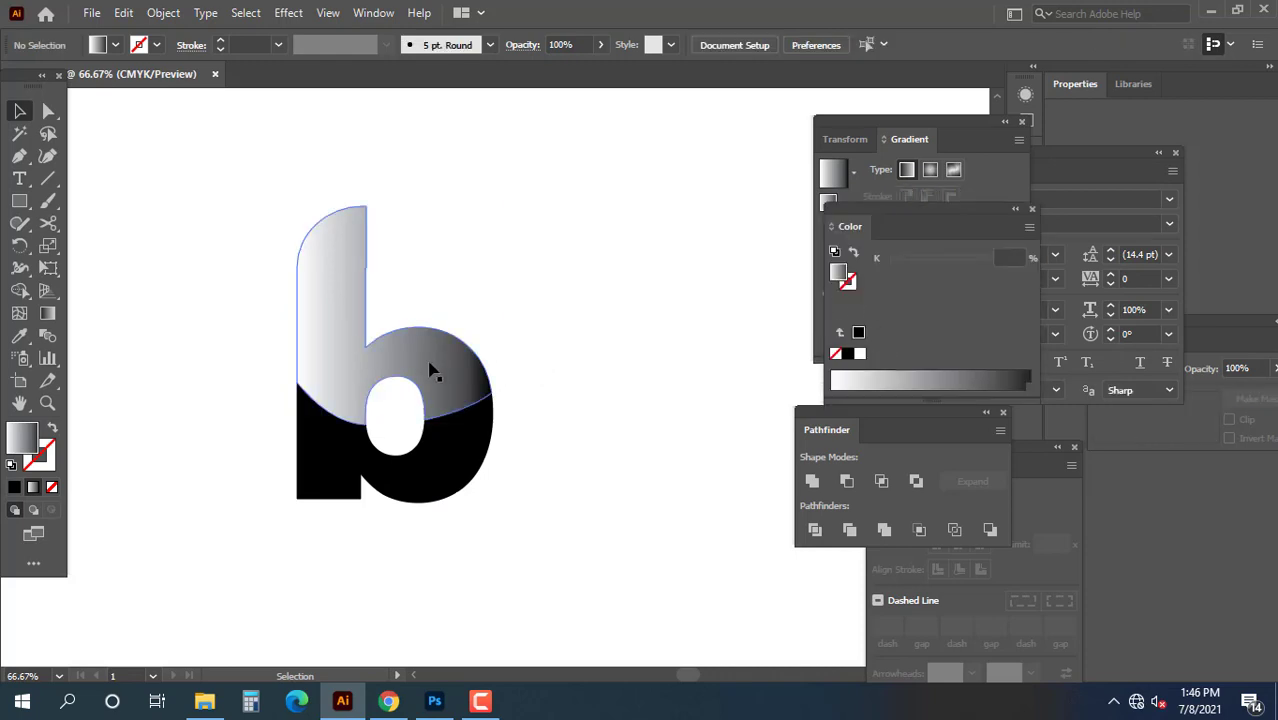
pyautogui.click(431, 365)
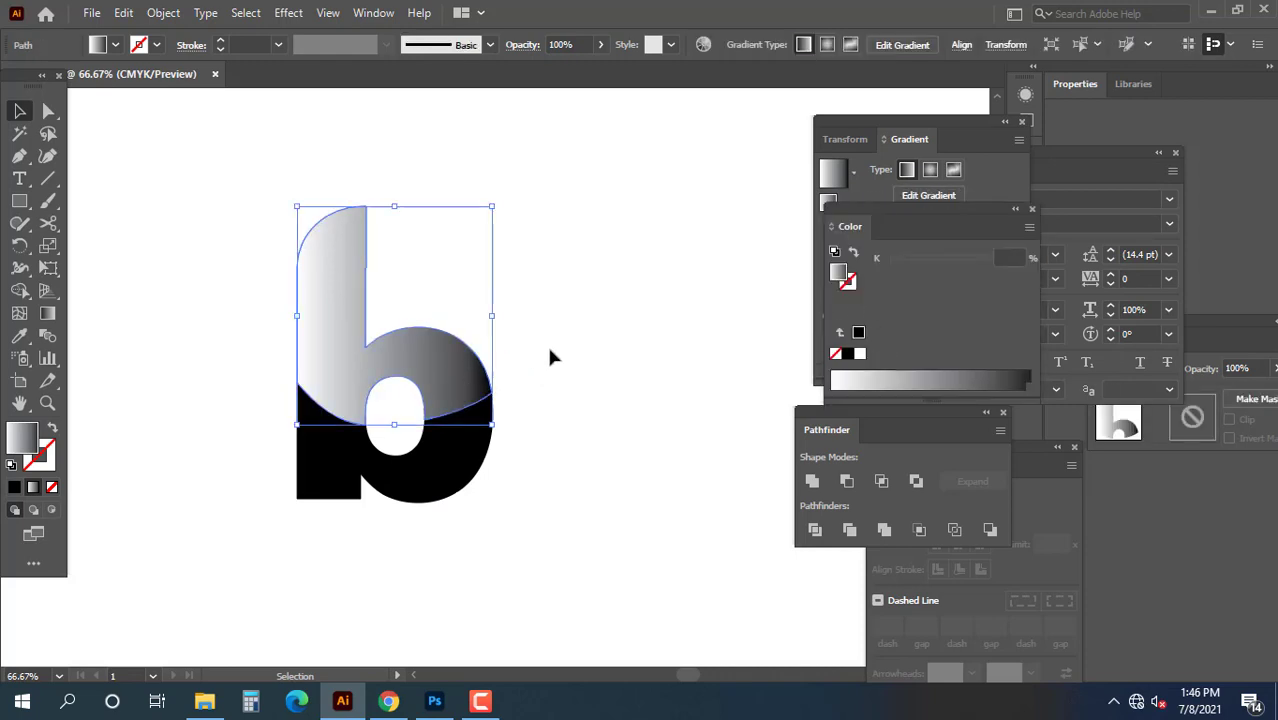
pyautogui.click(828, 203)
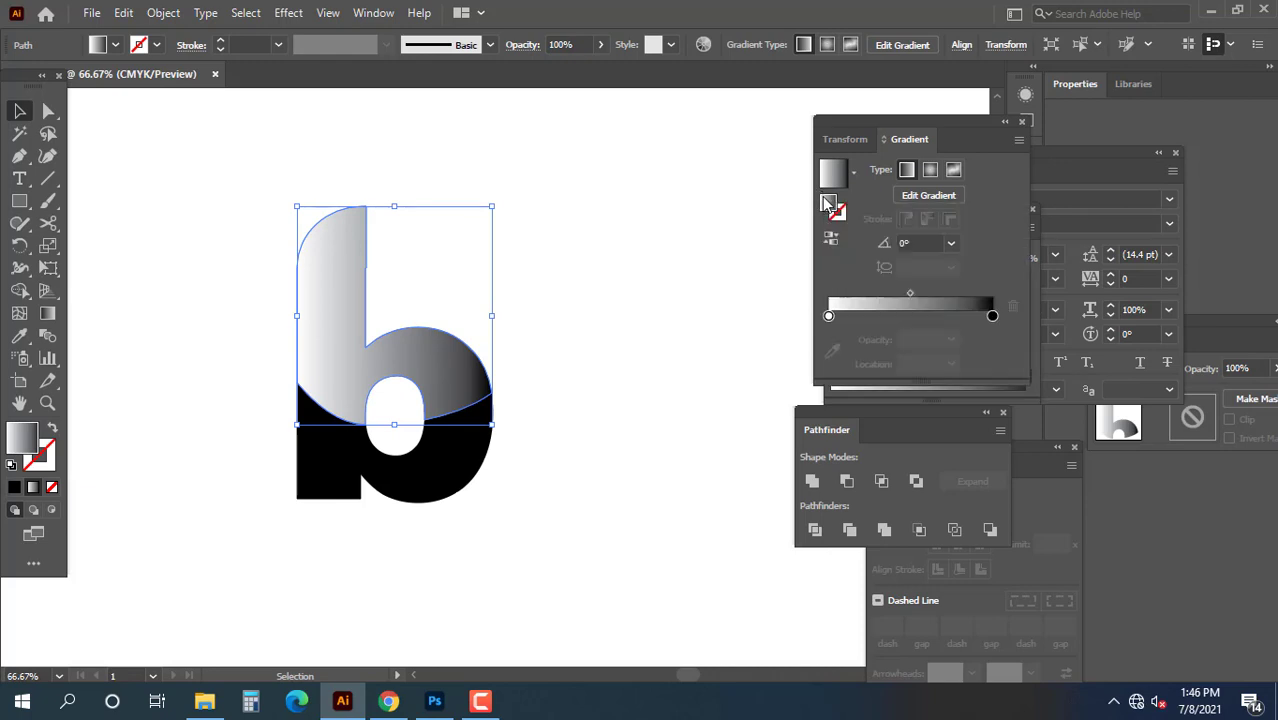
pyautogui.click(992, 317)
pyautogui.doubleClick(992, 317)
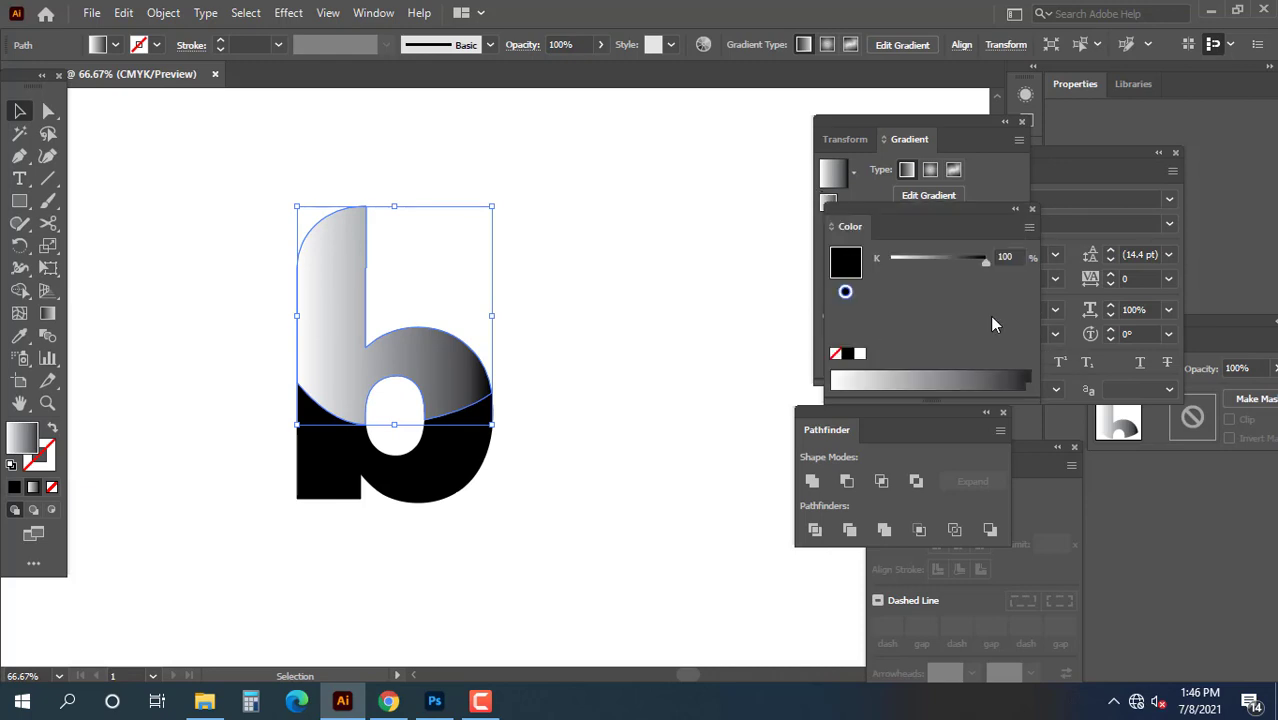
pyautogui.click(1028, 227)
pyautogui.click(1085, 322)
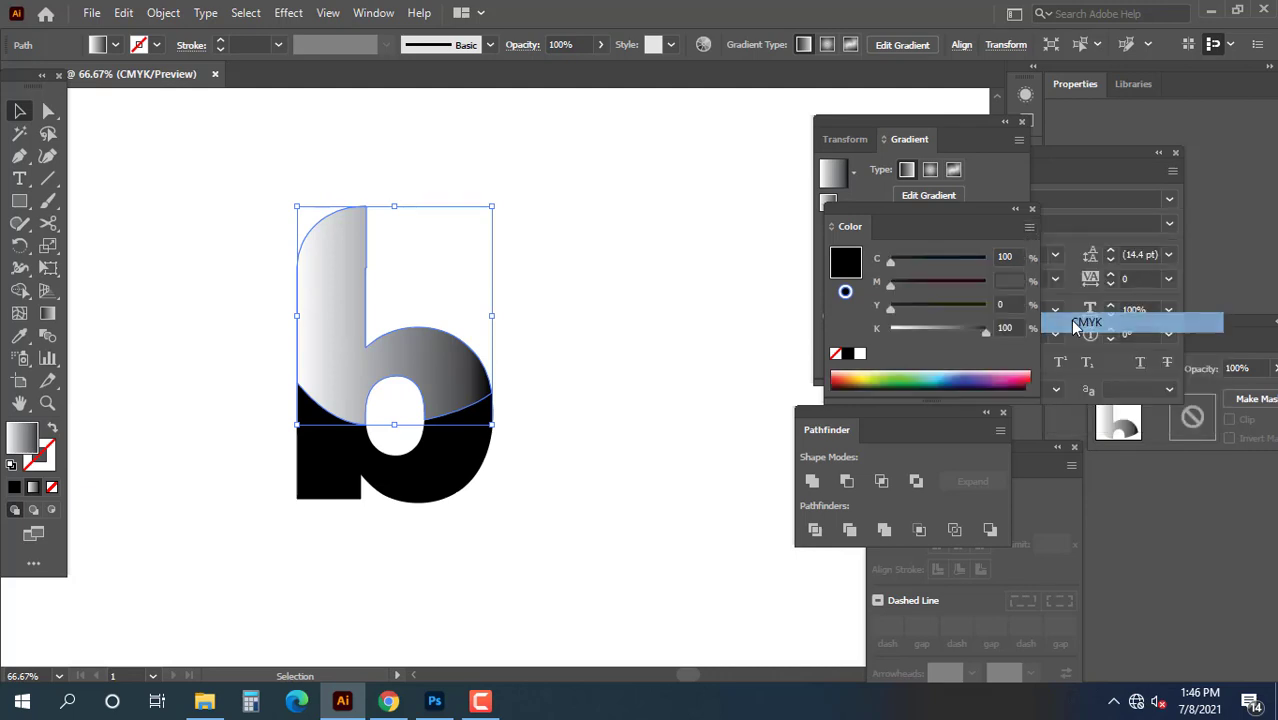
pyautogui.moveTo(989, 332); pyautogui.dragTo(1026, 287)
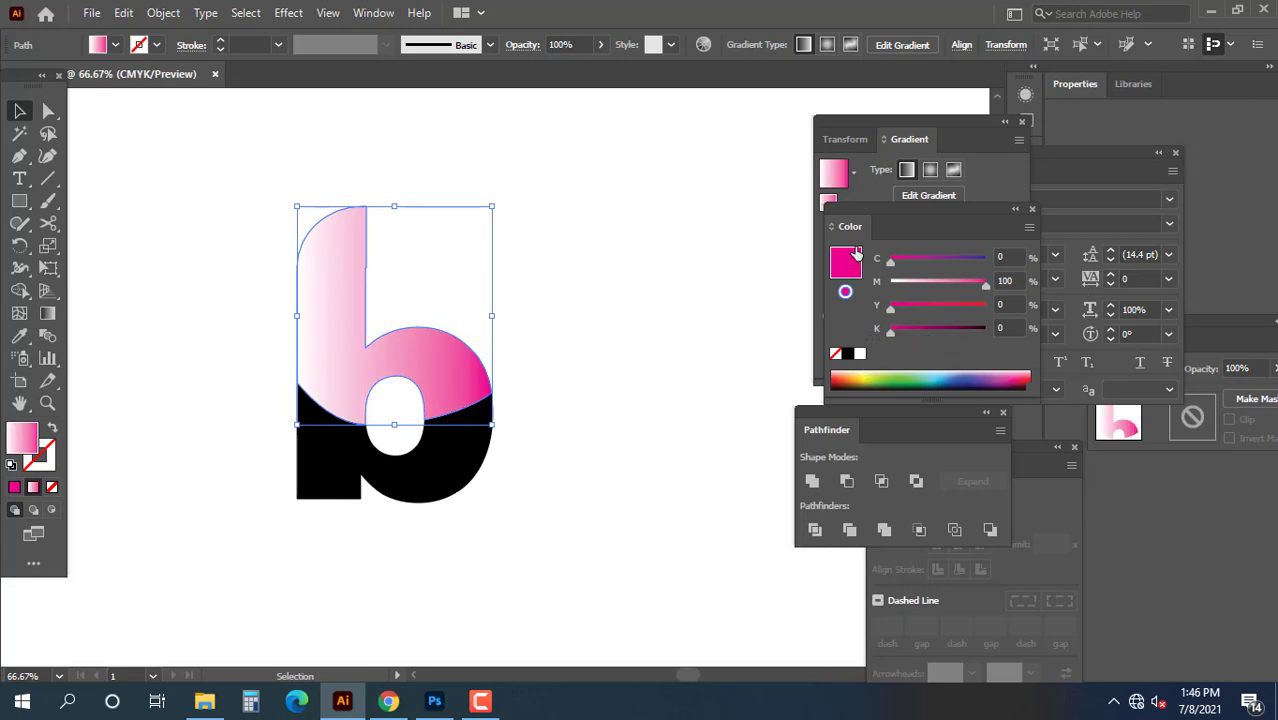
pyautogui.click(1032, 208)
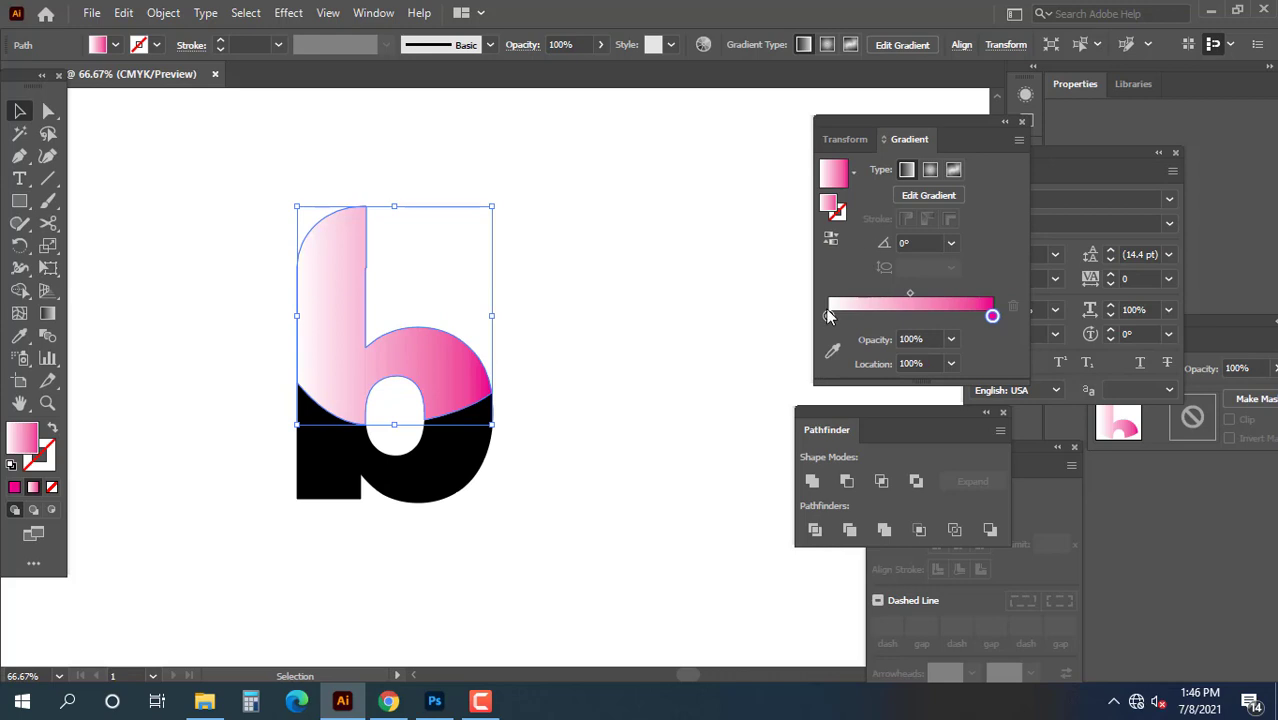
# Step: Change the white start stop of the upper piece's gradient to dark purple in CMYK, C 87, M 100, Y 0, K 92
pyautogui.click(828, 316)
pyautogui.doubleClick(828, 316)
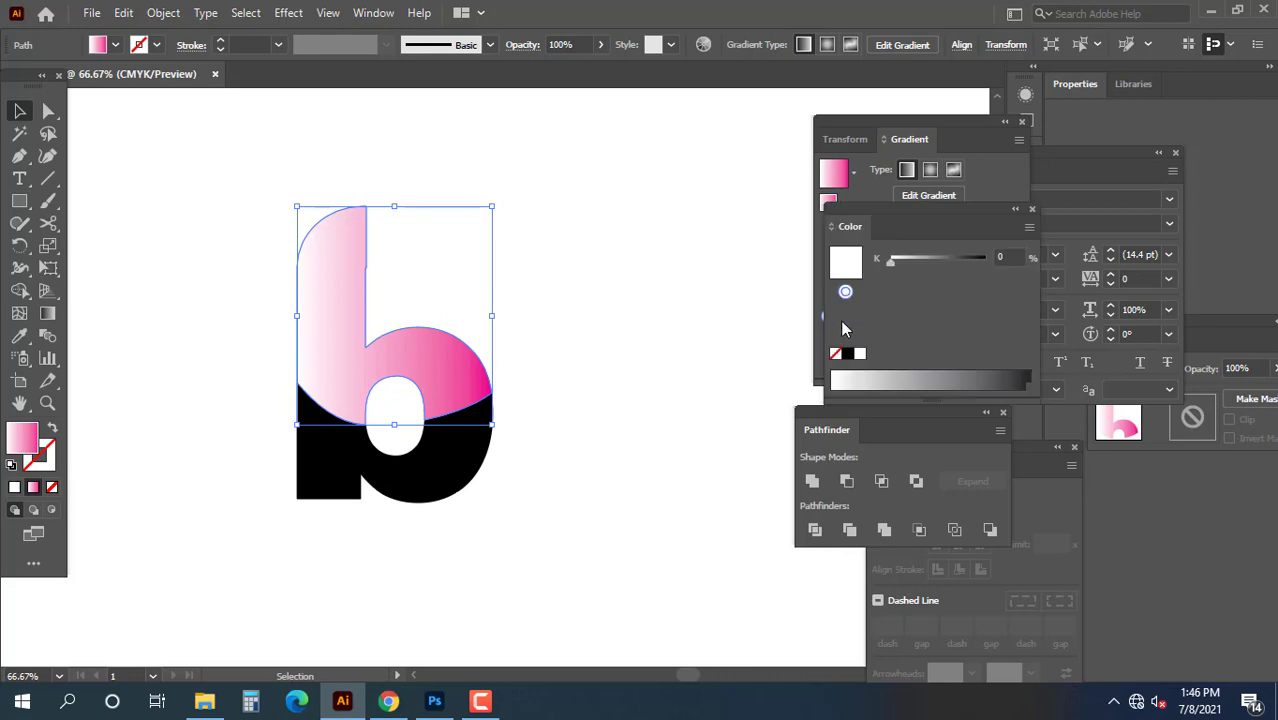
pyautogui.click(1028, 231)
pyautogui.click(1084, 322)
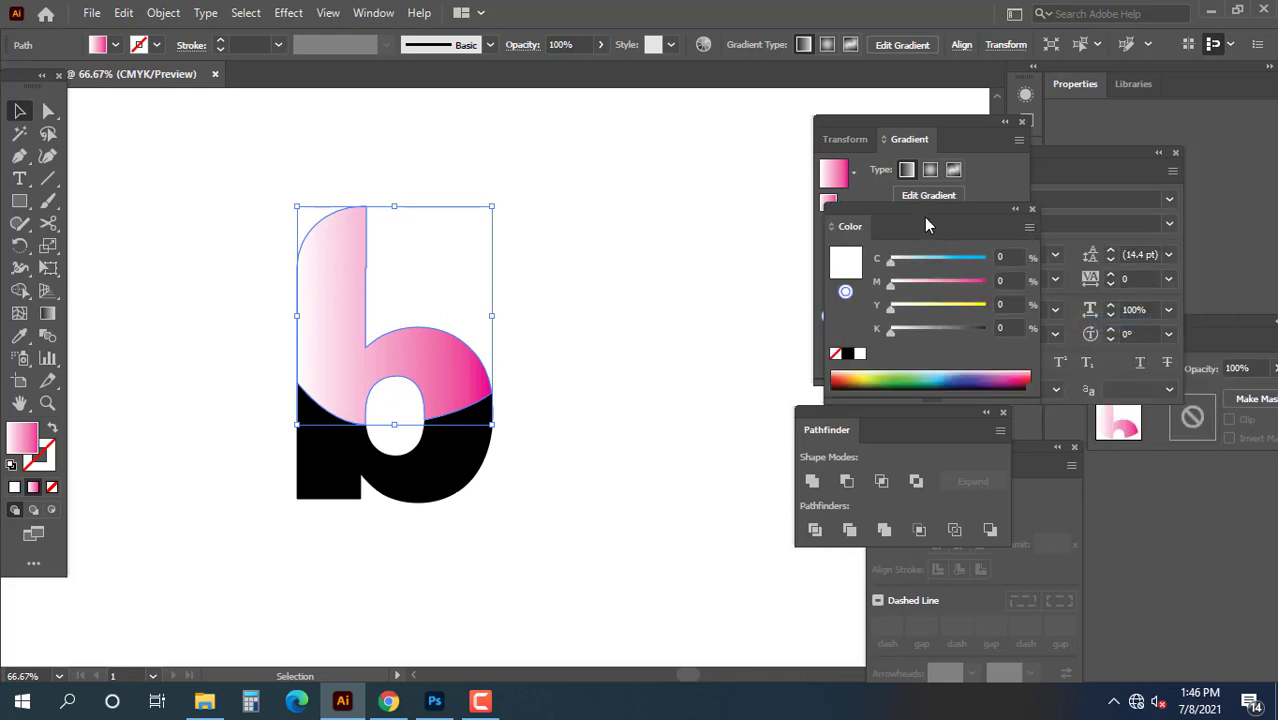
pyautogui.moveTo(924, 217); pyautogui.dragTo(737, 385)
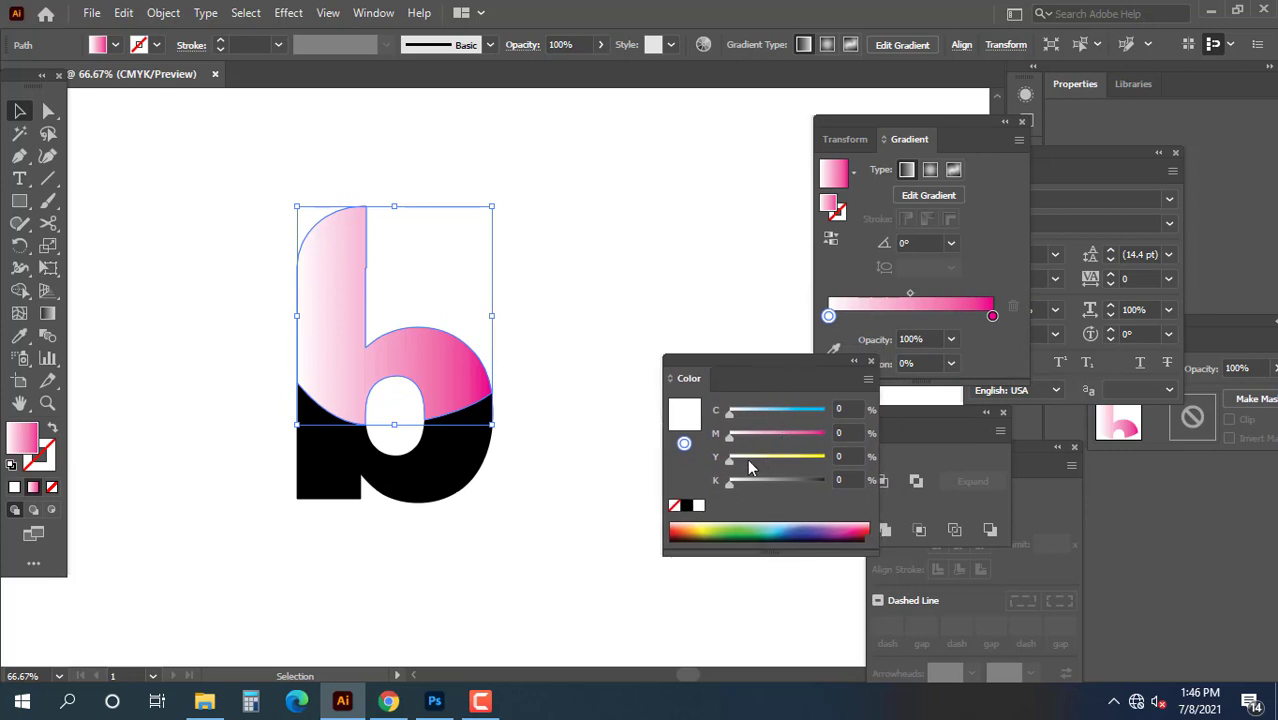
pyautogui.moveTo(731, 437); pyautogui.dragTo(813, 418)
pyautogui.click(793, 409)
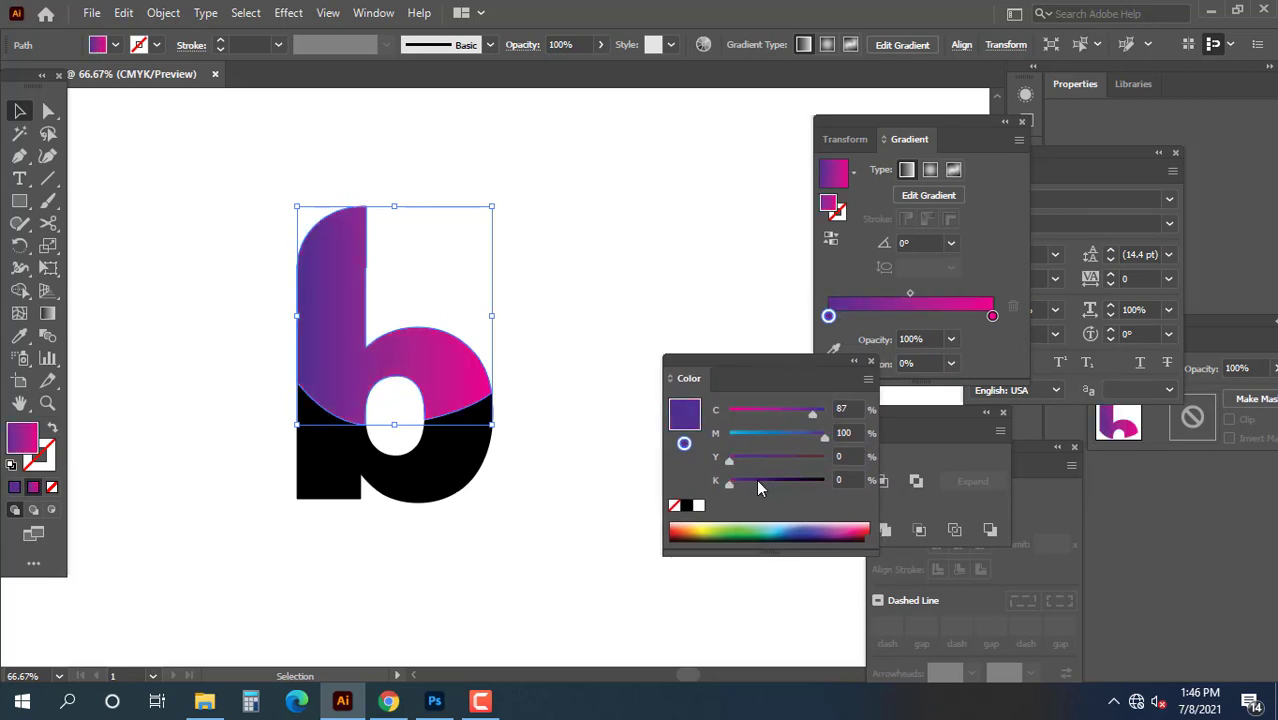
pyautogui.moveTo(757, 481); pyautogui.dragTo(808, 482)
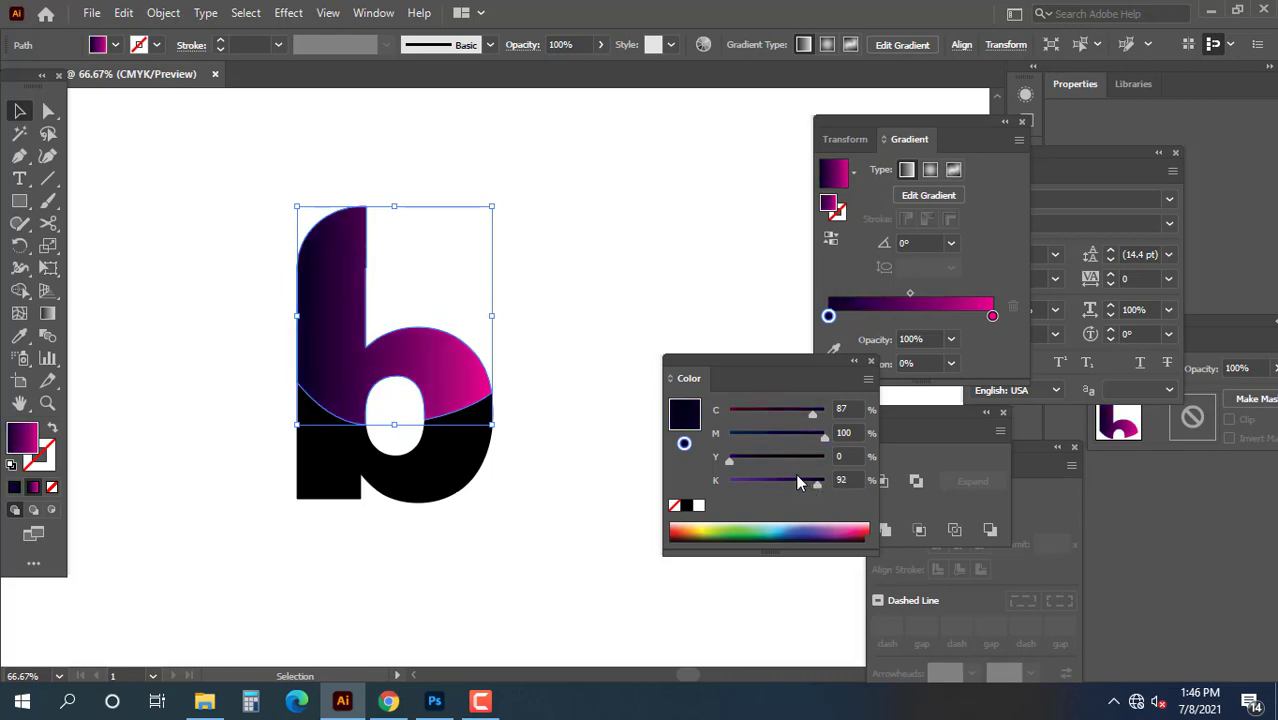
# Step: Set the upper piece's gradient angle to 90° and adjust its dark stop to C 93, K 82 at about 12.29% location
pyautogui.click(919, 242)
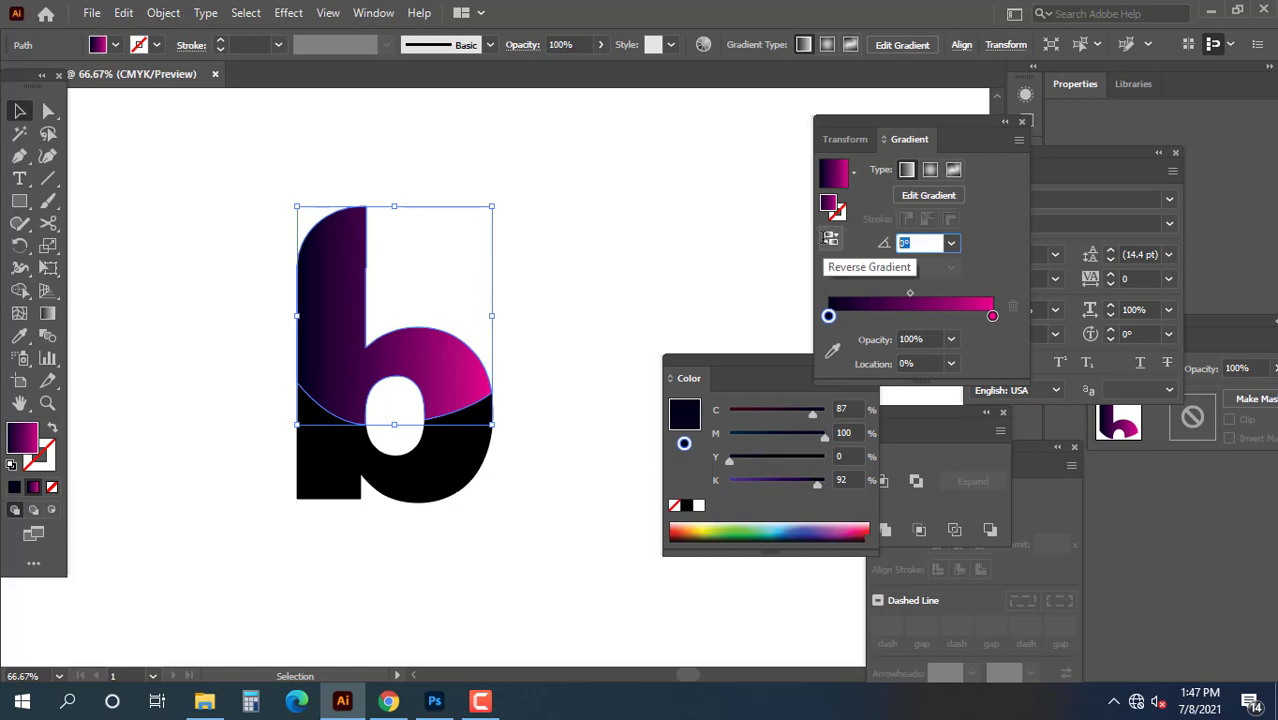
pyautogui.press('Return')
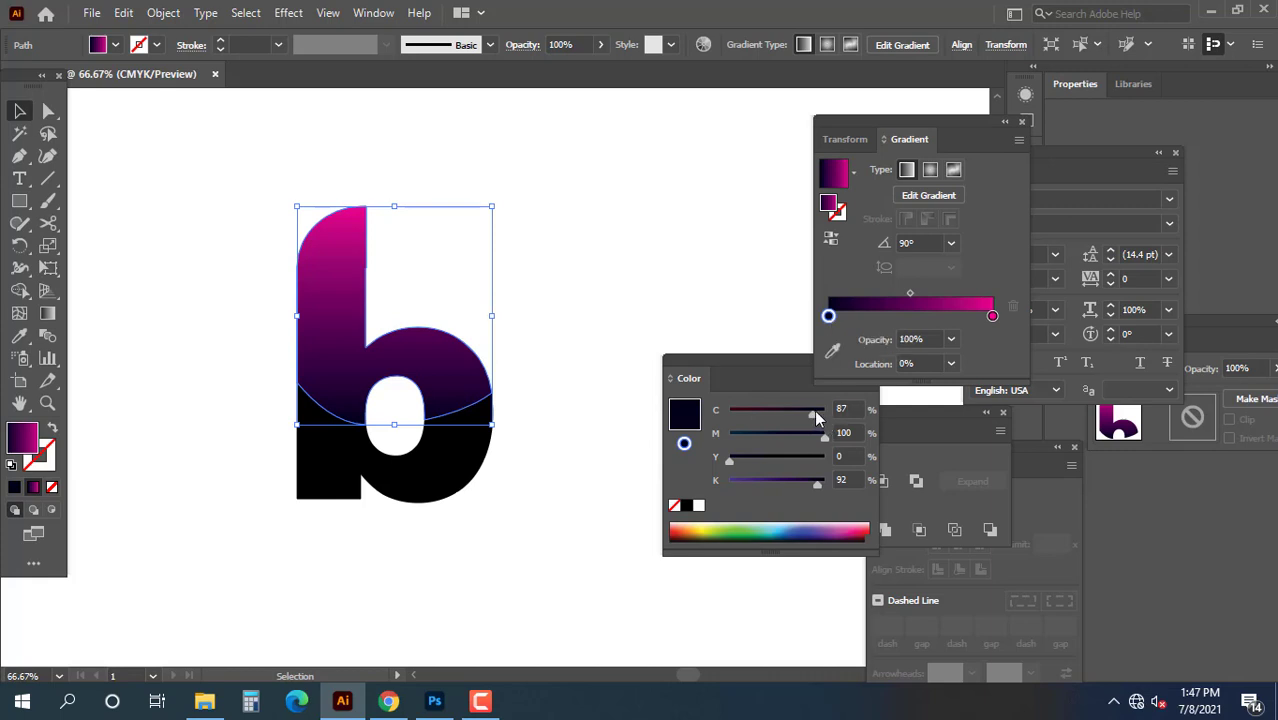
pyautogui.moveTo(815, 414); pyautogui.dragTo(818, 418)
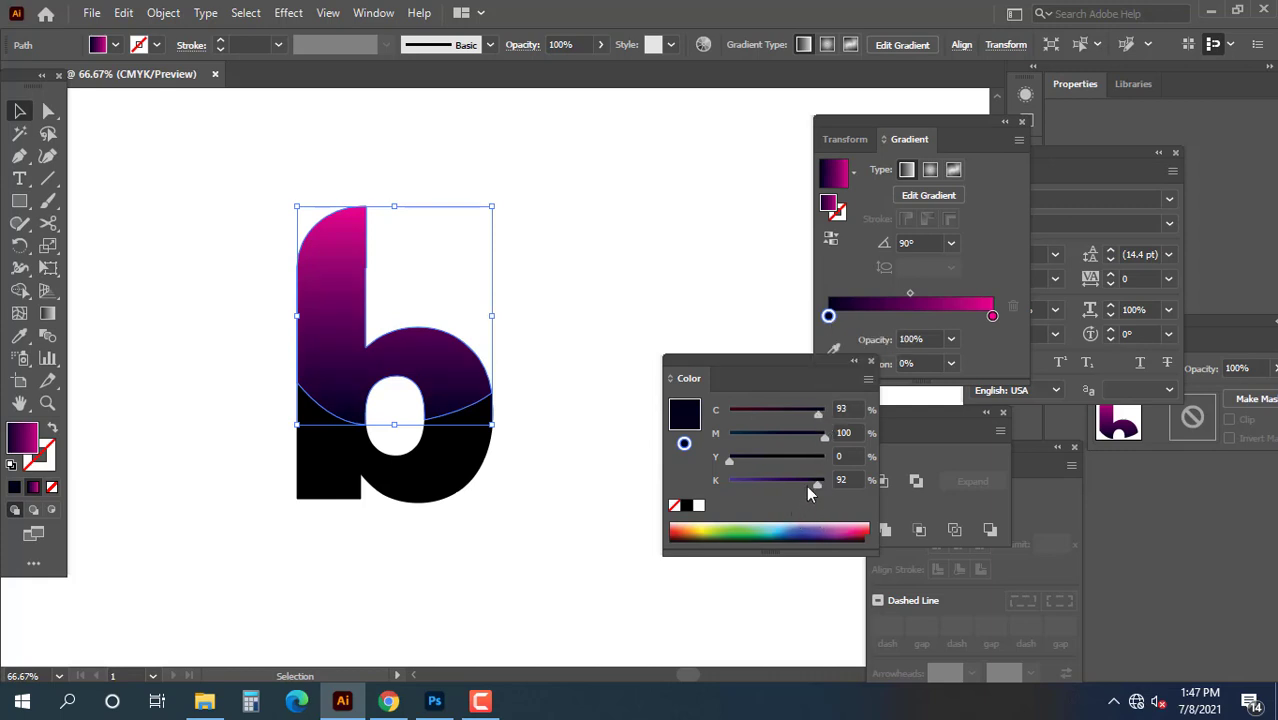
pyautogui.moveTo(829, 316); pyautogui.dragTo(849, 318)
pyautogui.moveTo(813, 486); pyautogui.dragTo(810, 488)
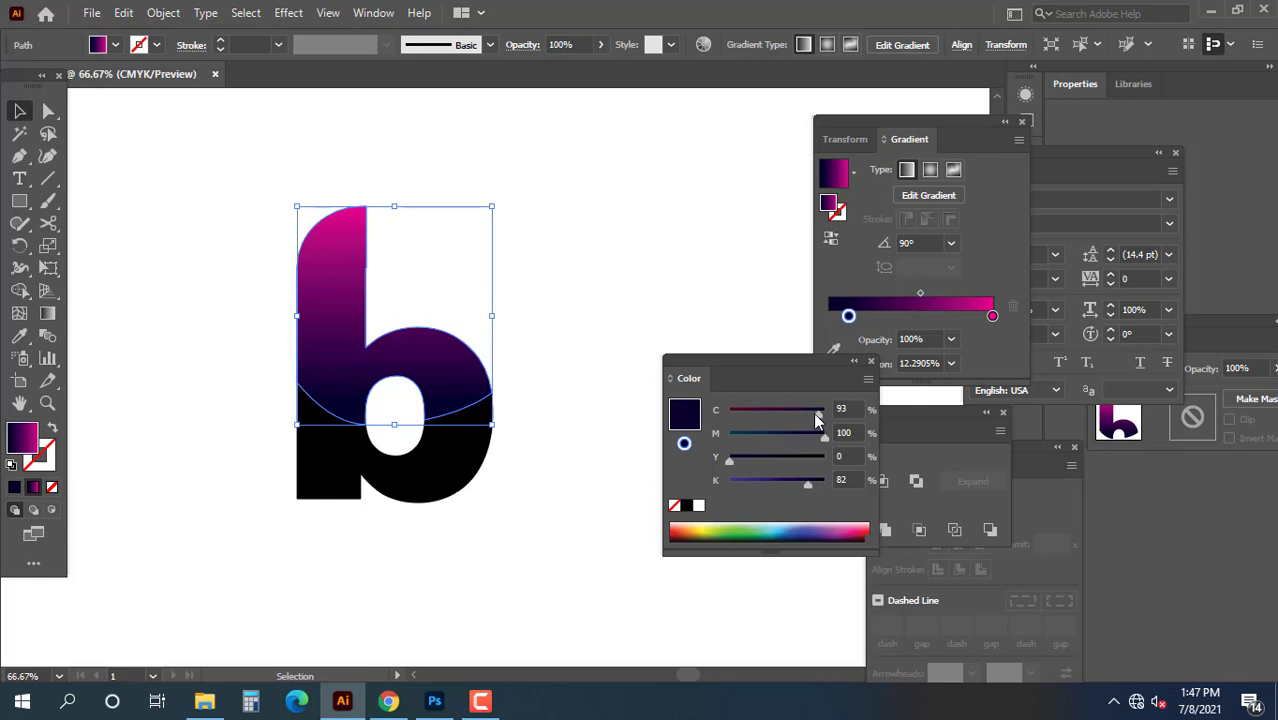
pyautogui.click(640, 340)
# Step: Copy the upper piece's gradient onto the black lower piece of the b with the Eyedropper, and deselect it
pyautogui.click(470, 470)
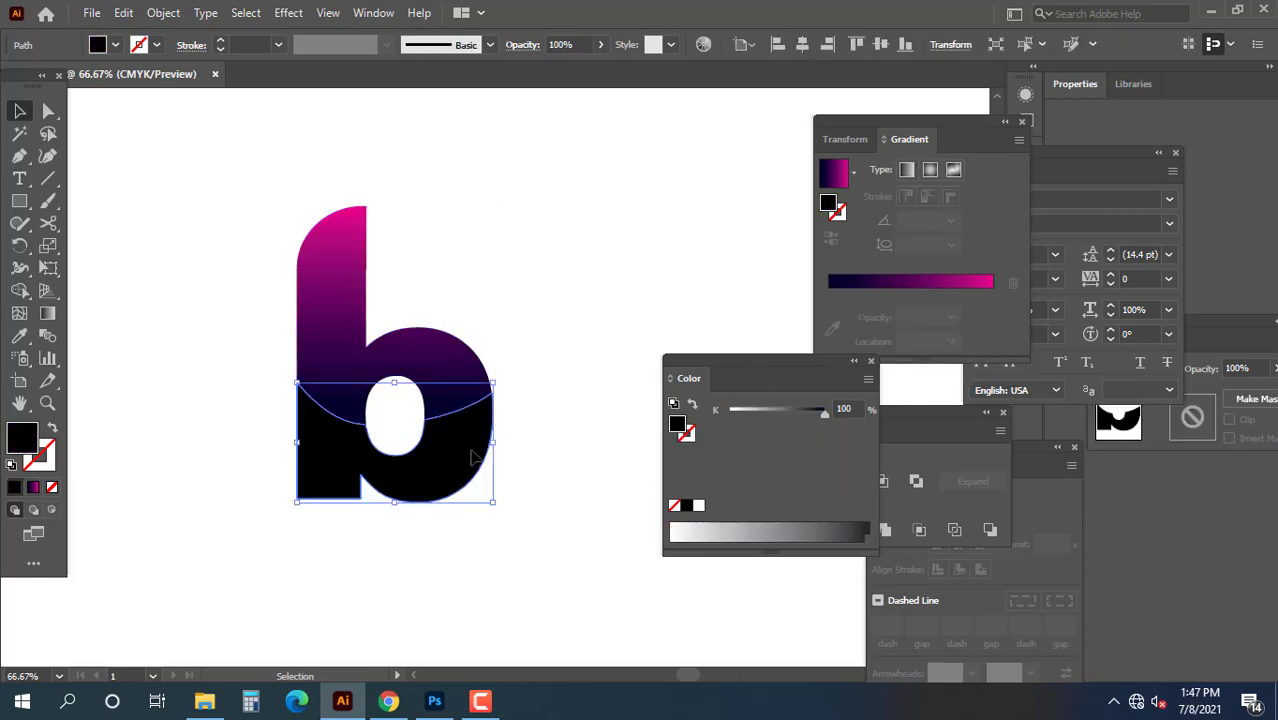
pyautogui.click(19, 336)
pyautogui.click(351, 337)
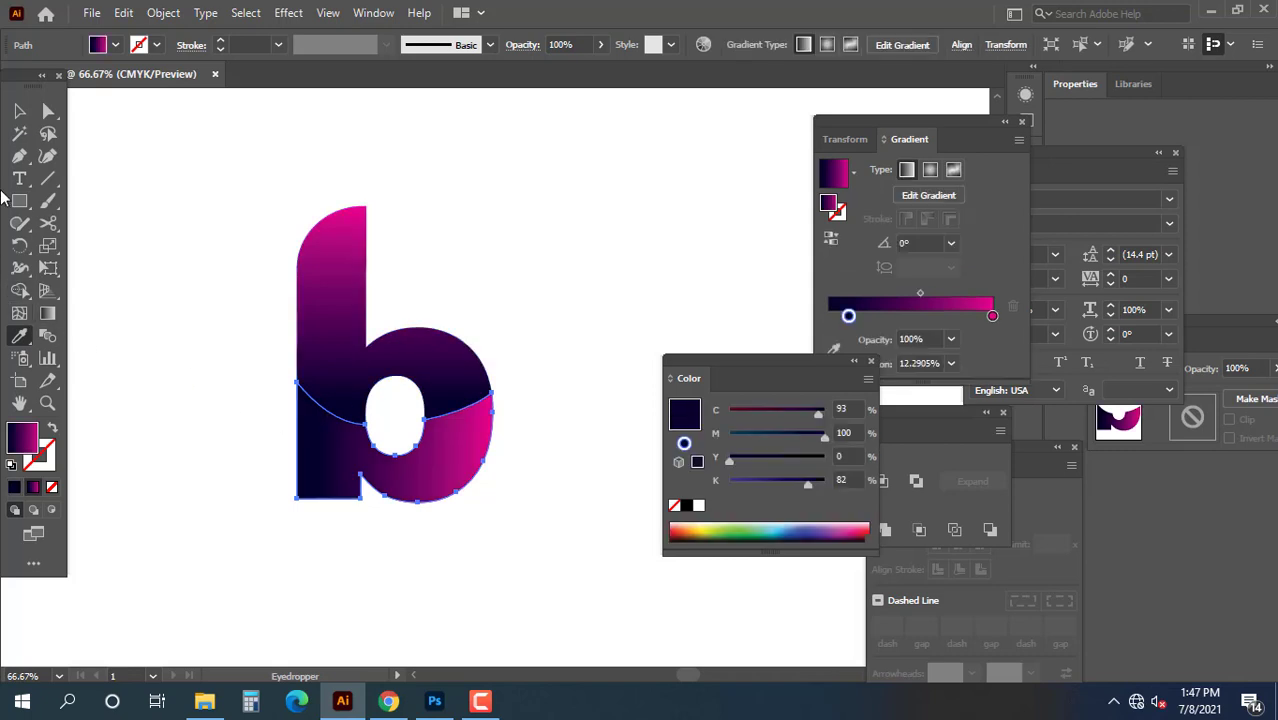
pyautogui.click(19, 110)
pyautogui.click(115, 366)
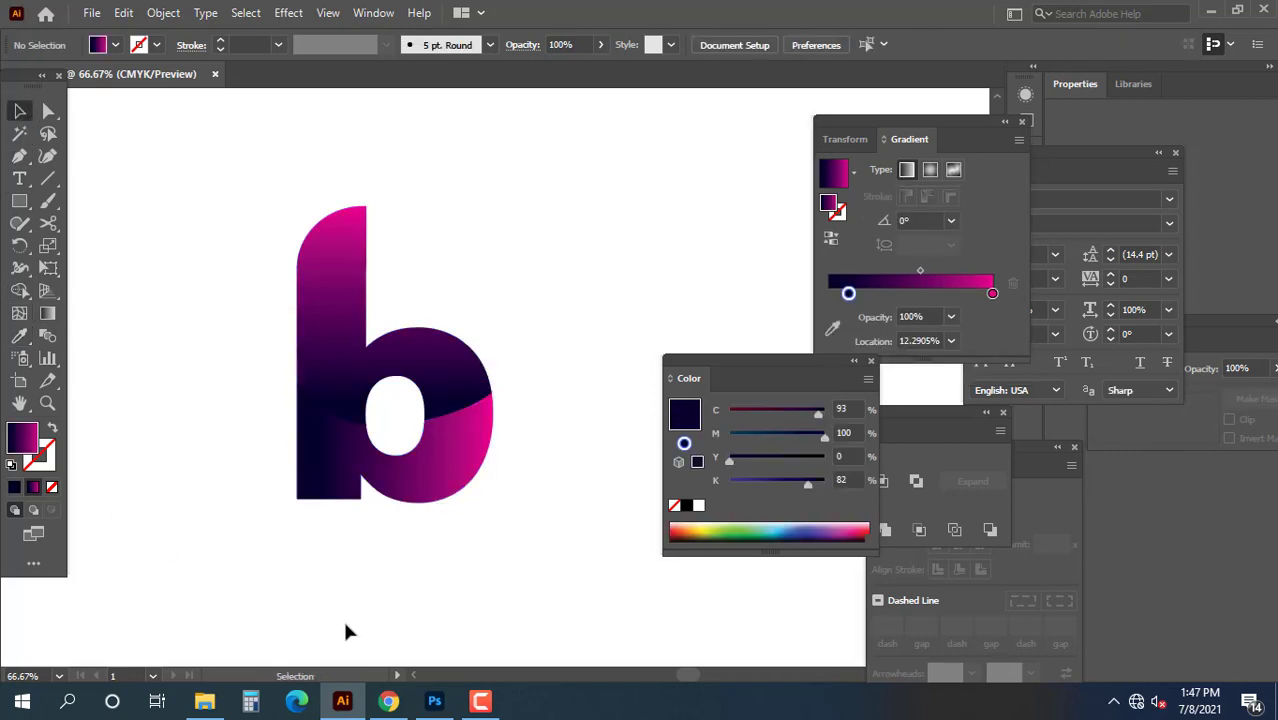
# Step: Reduce the cyan of the dark gradient stop in the b's lower piece to 60%
pyautogui.click(337, 476)
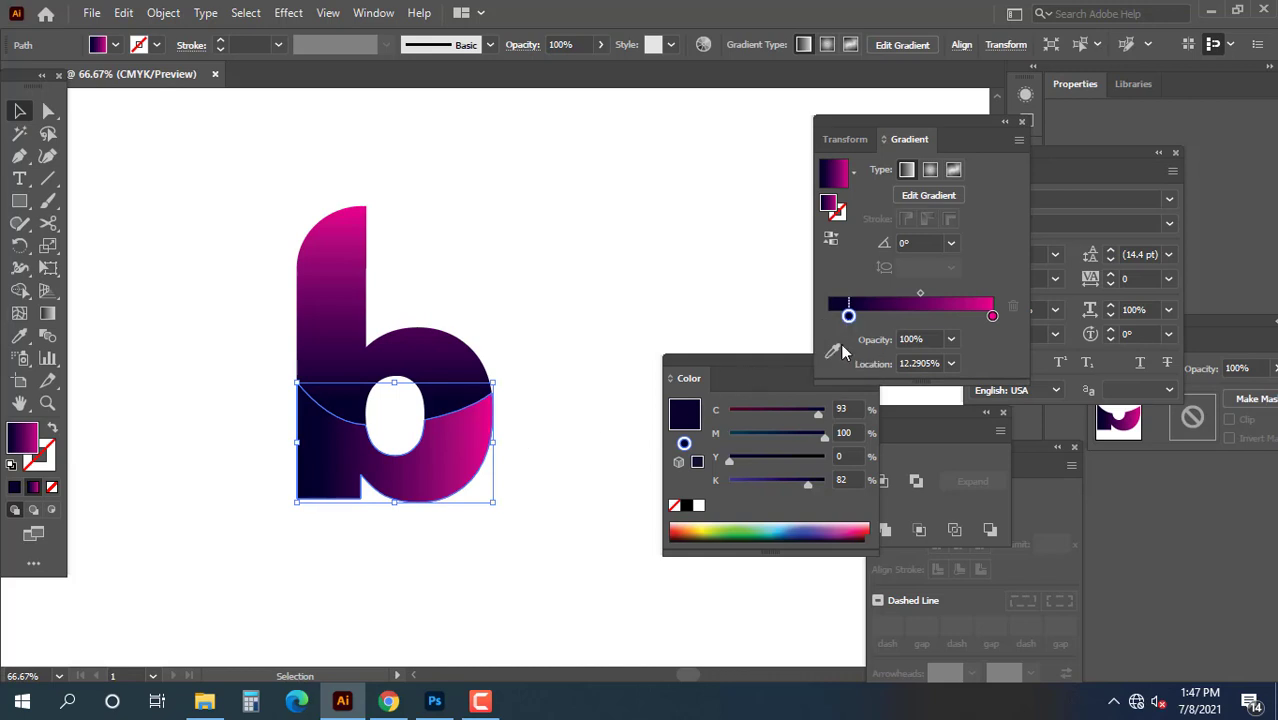
pyautogui.click(797, 413)
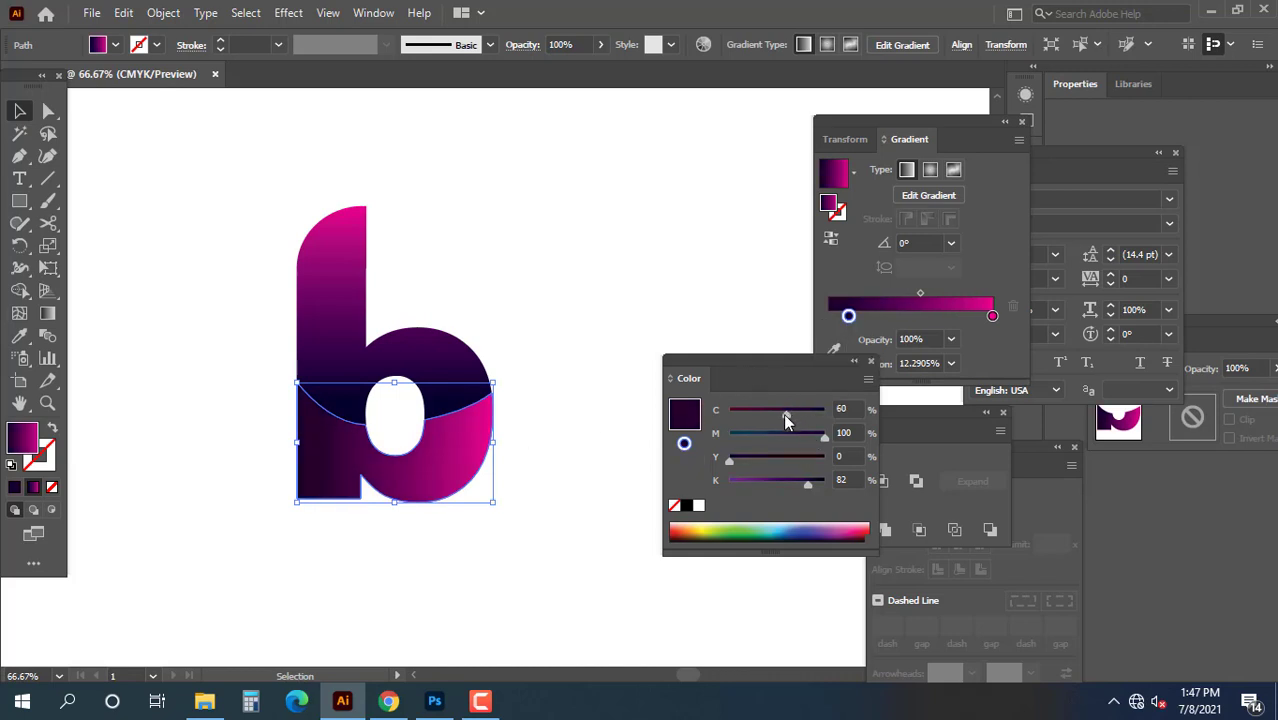
pyautogui.click(574, 408)
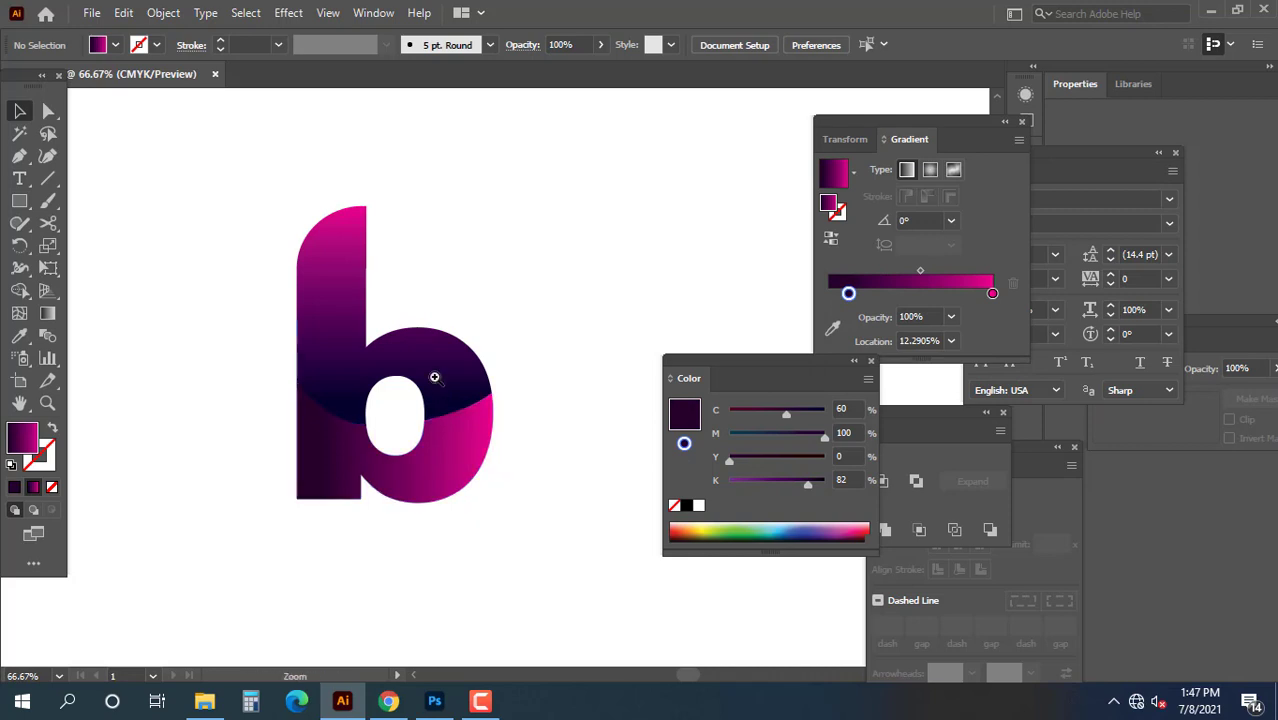
# Step: Lighten the lower piece's dark gradient stop by setting its black value to 48%, and deselect the piece
pyautogui.scroll(2, 434, 377)
pyautogui.click(292, 494)
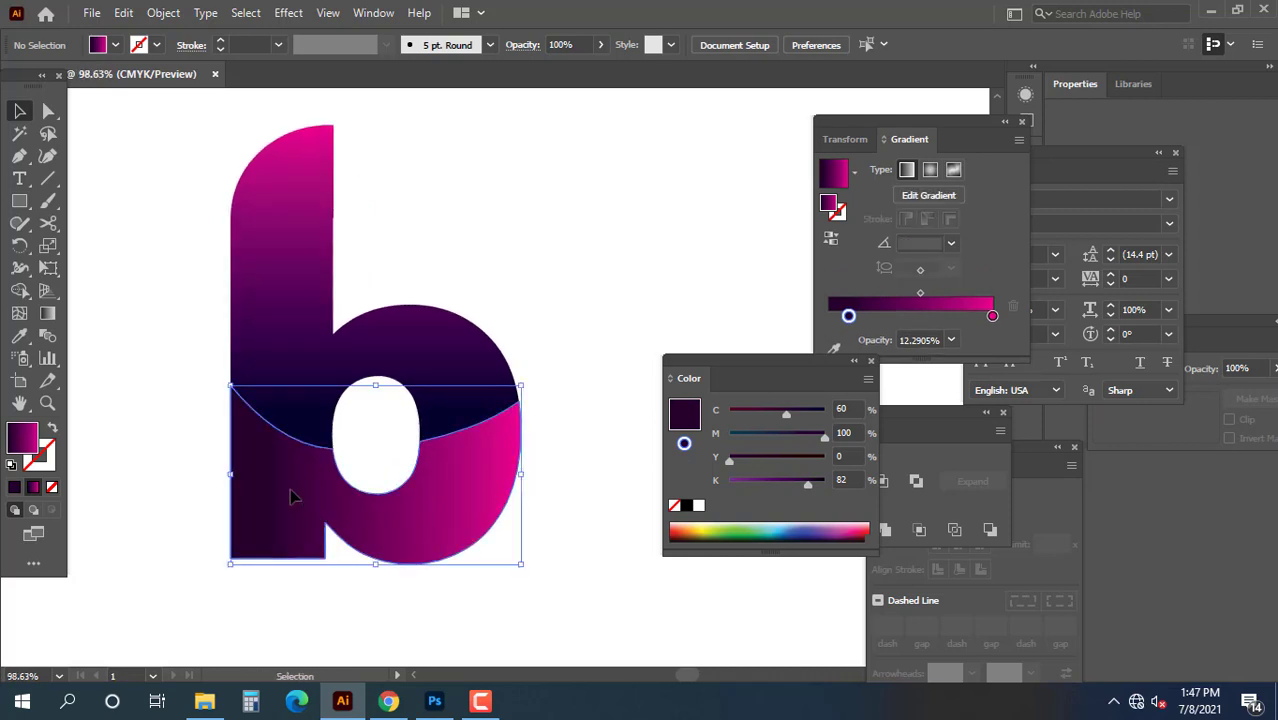
pyautogui.click(850, 318)
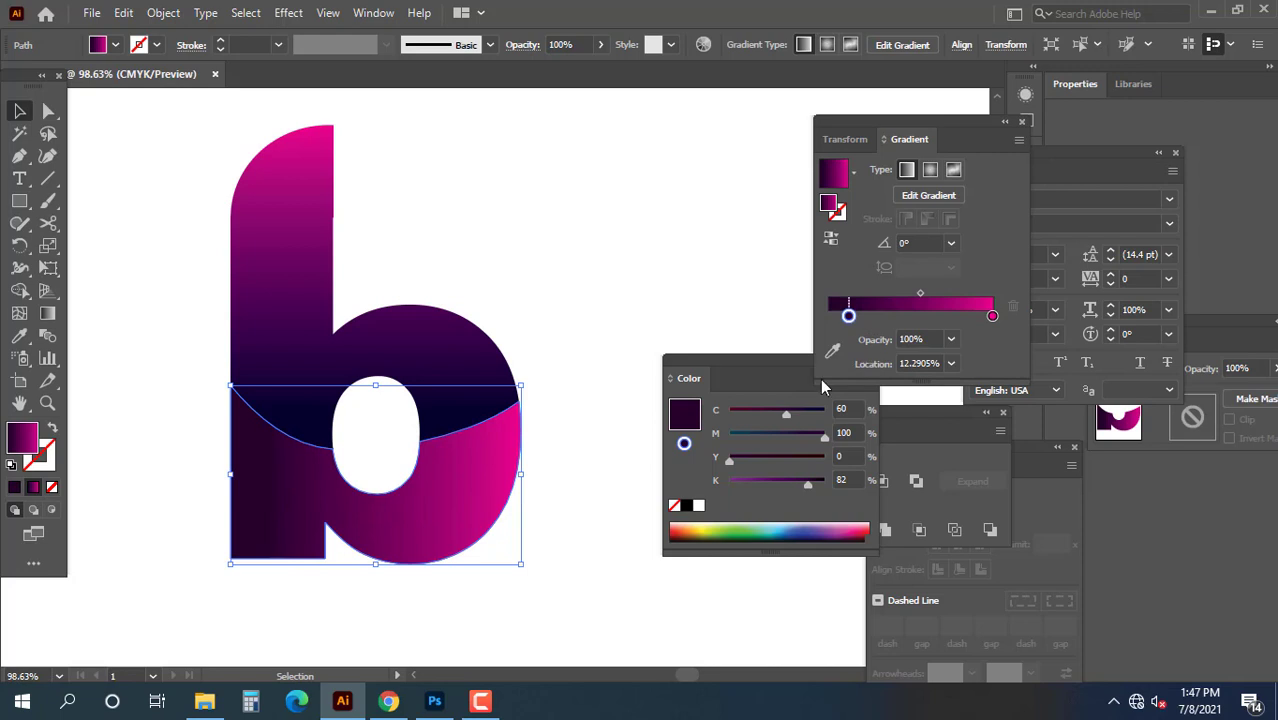
pyautogui.click(785, 480)
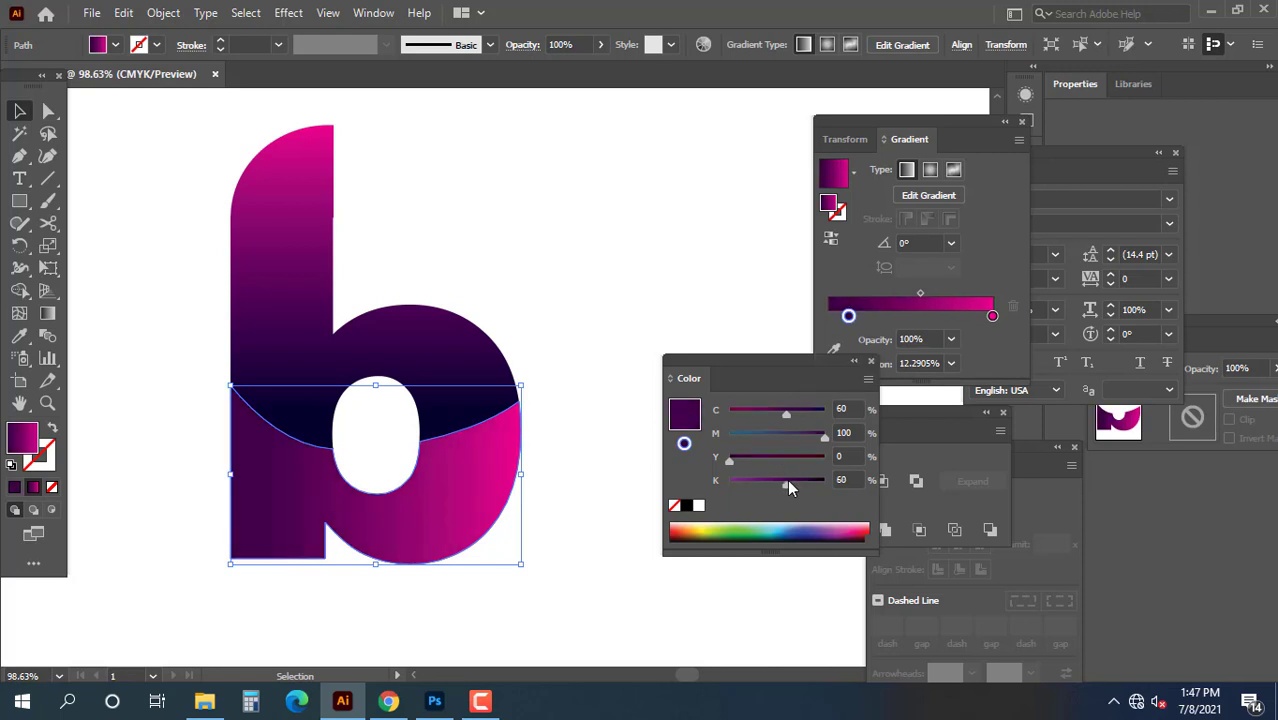
pyautogui.click(765, 479)
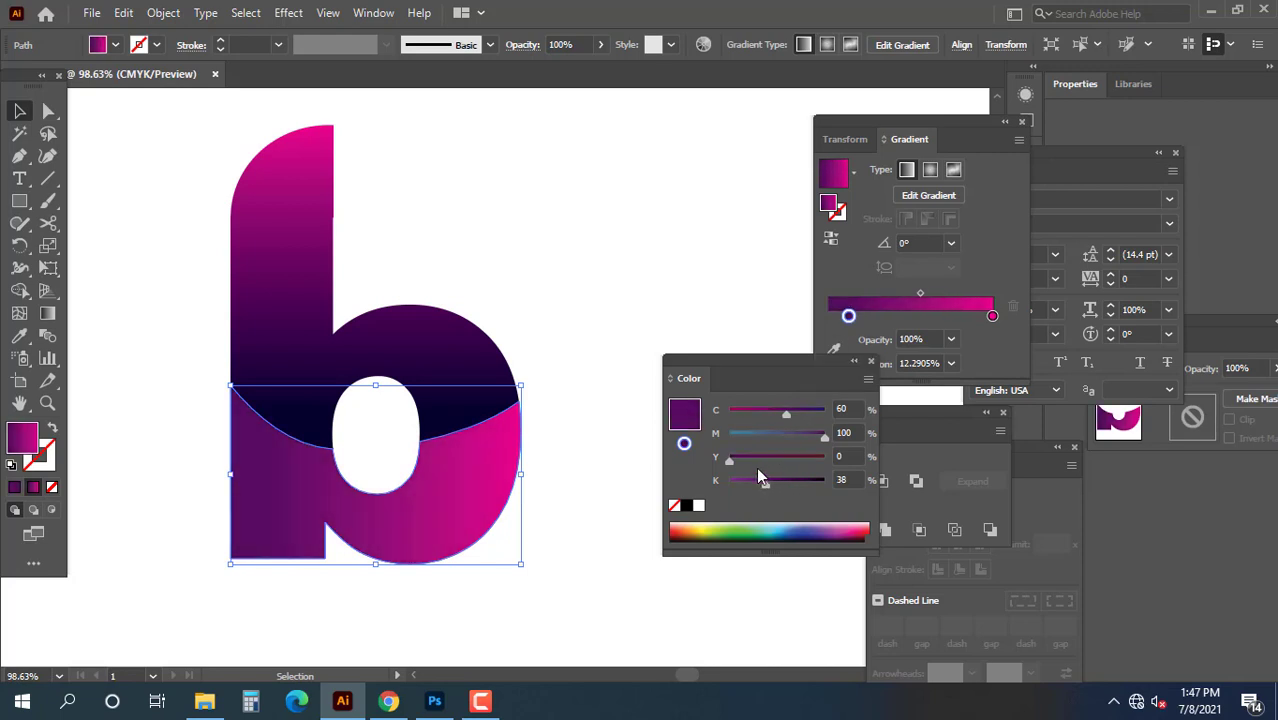
pyautogui.click(780, 480)
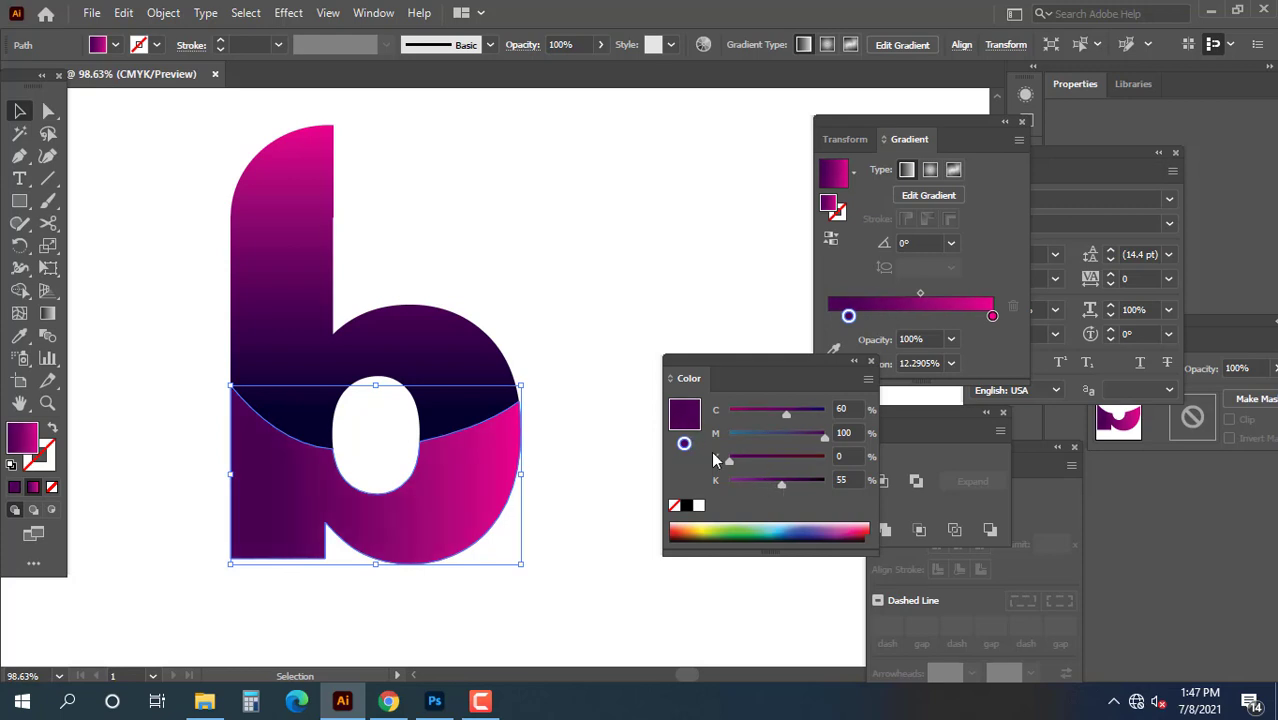
pyautogui.click(775, 482)
pyautogui.click(536, 289)
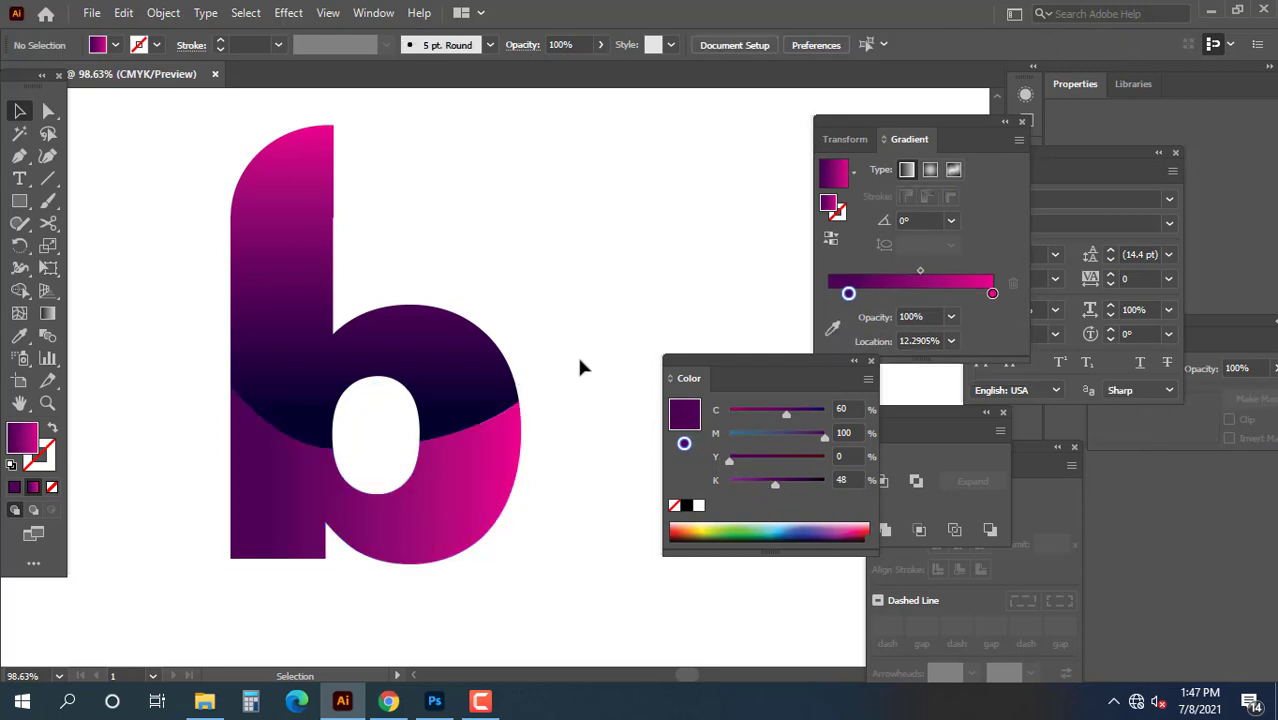
pyautogui.press('ctrl')
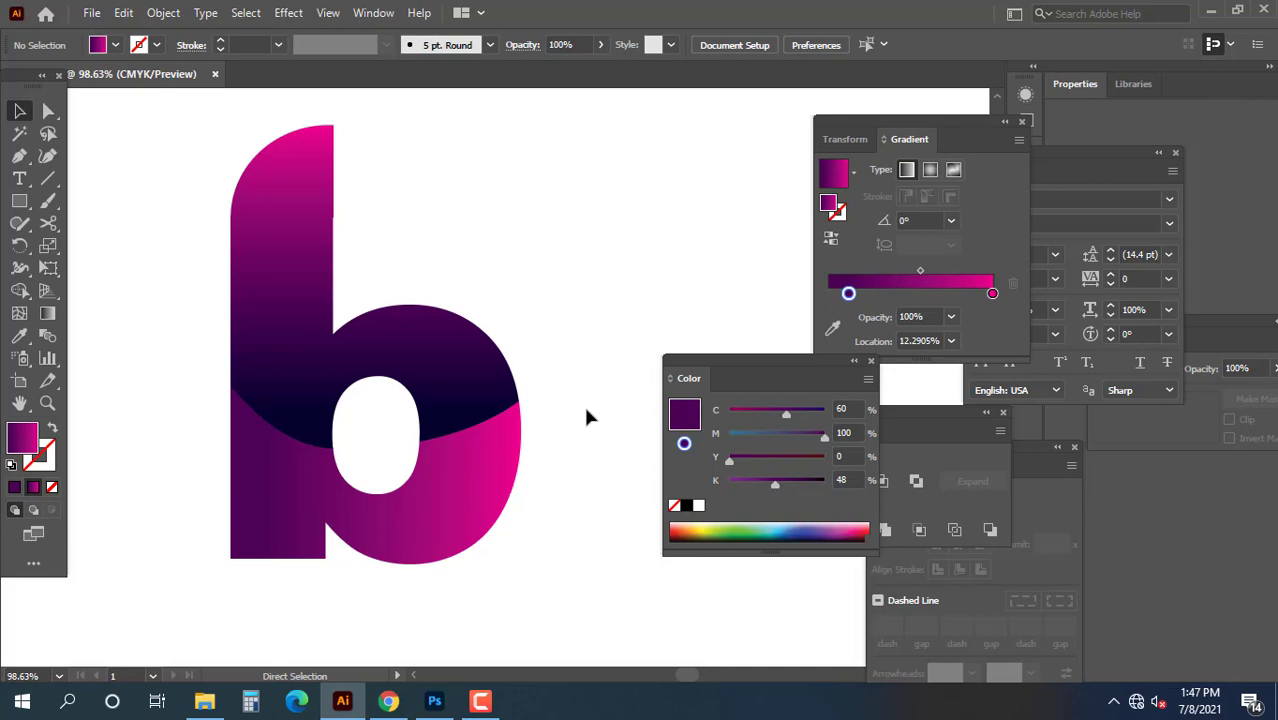